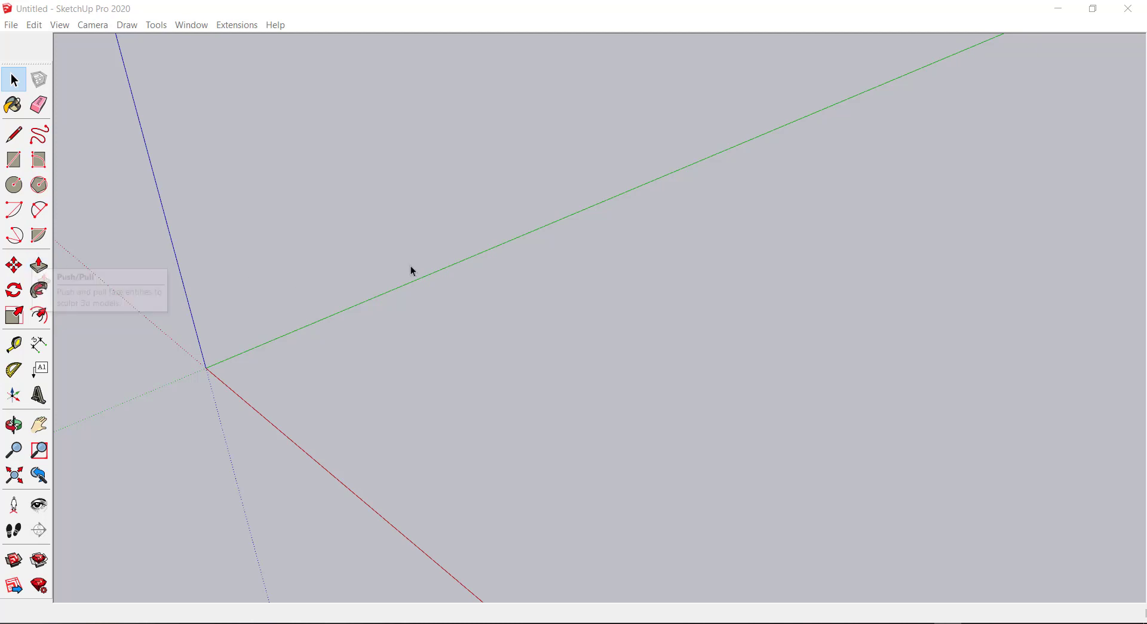
Draw a rectangular face on the ground plane beside the axes origin.
{"action": "middle_click_drag", "start_coordinate": [311, 299], "coordinate": [523, 206]}
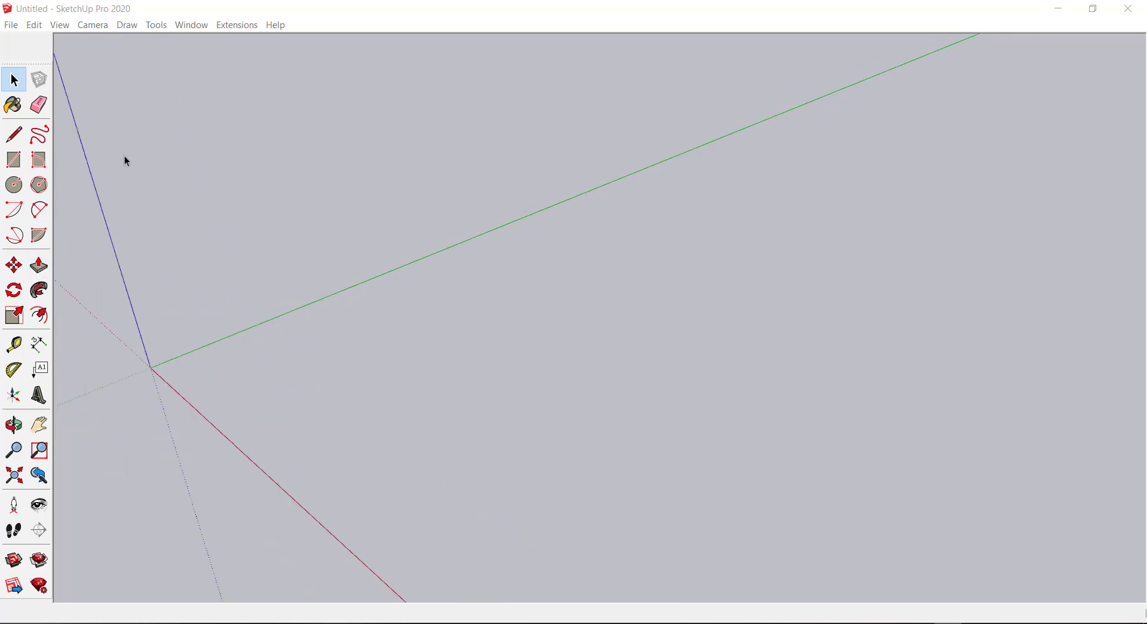
{"action": "left_click", "coordinate": [13, 159]}
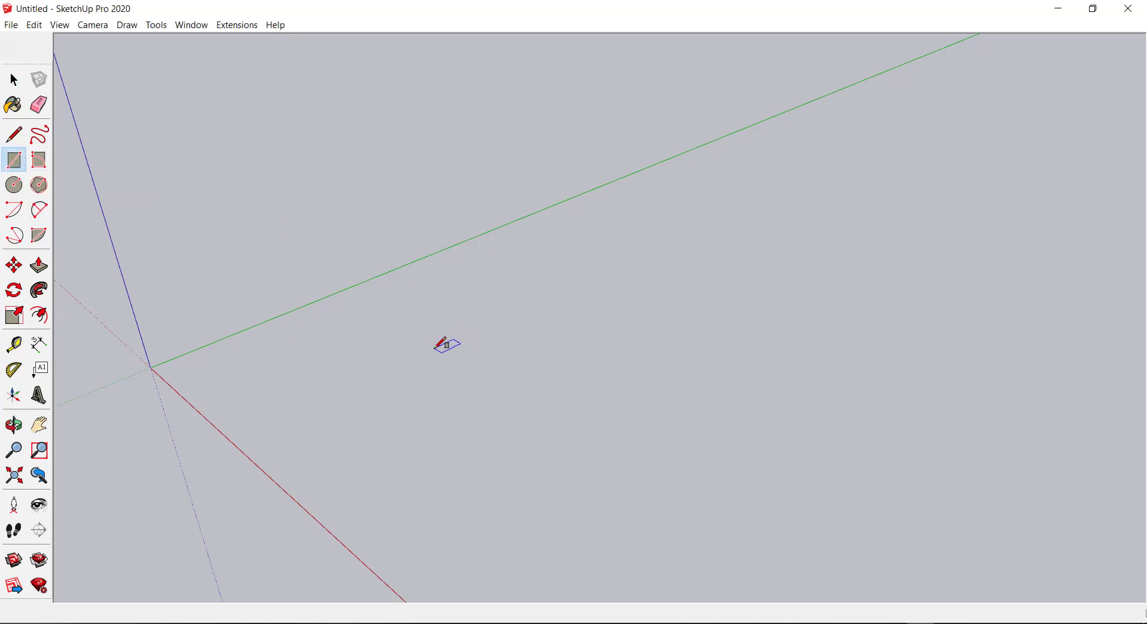
{"action": "left_click", "coordinate": [435, 348]}
{"action": "left_click", "coordinate": [651, 351]}
{"action": "middle_click_drag", "start_coordinate": [735, 271], "coordinate": [700, 267]}
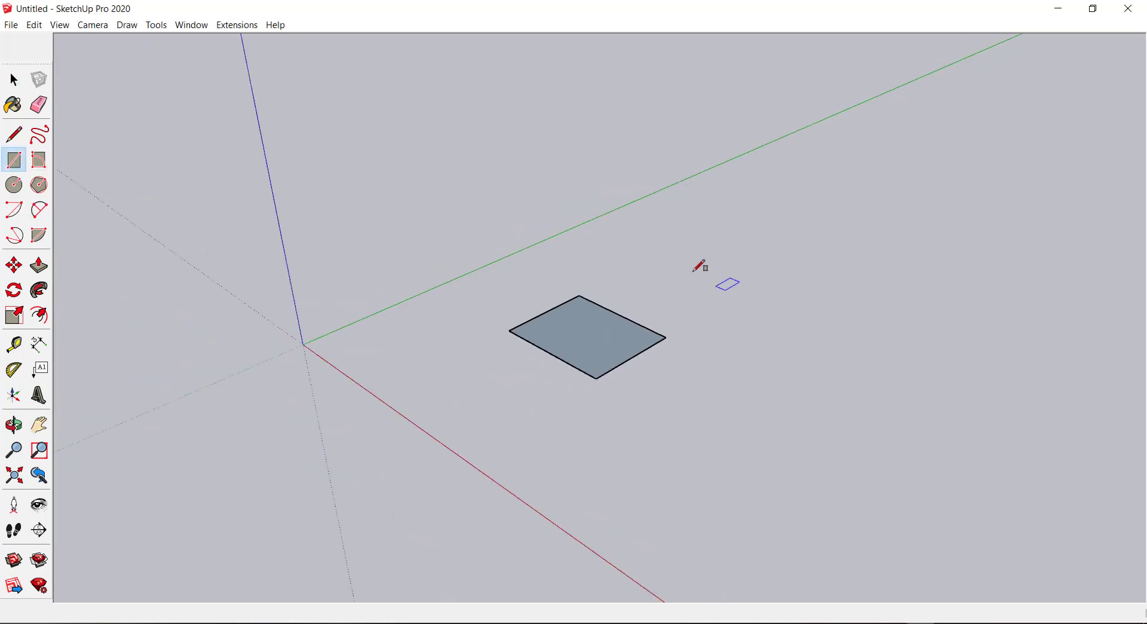
{"action": "scroll", "coordinate": [700, 267], "scroll_direction": "up", "scroll_amount": 2}
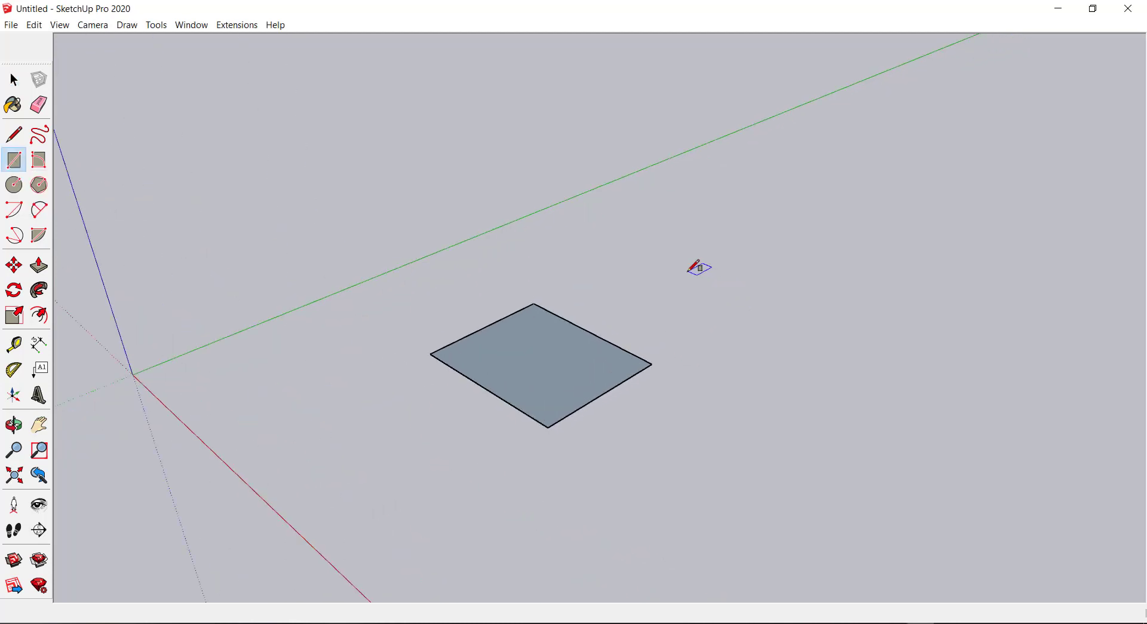
With Push/Pull active, zoom in and out to inspect the new square face.
{"action": "left_click", "coordinate": [39, 267]}
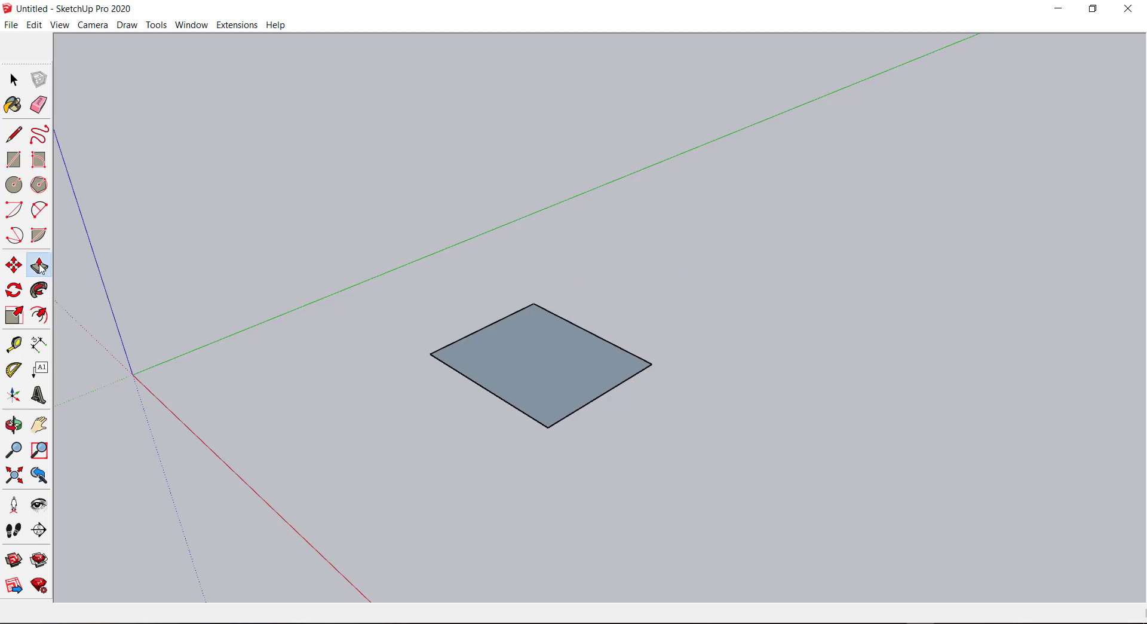
{"action": "scroll", "coordinate": [359, 414], "scroll_direction": "down", "scroll_amount": 1}
{"action": "scroll", "coordinate": [518, 389], "scroll_direction": "up", "scroll_amount": 3}
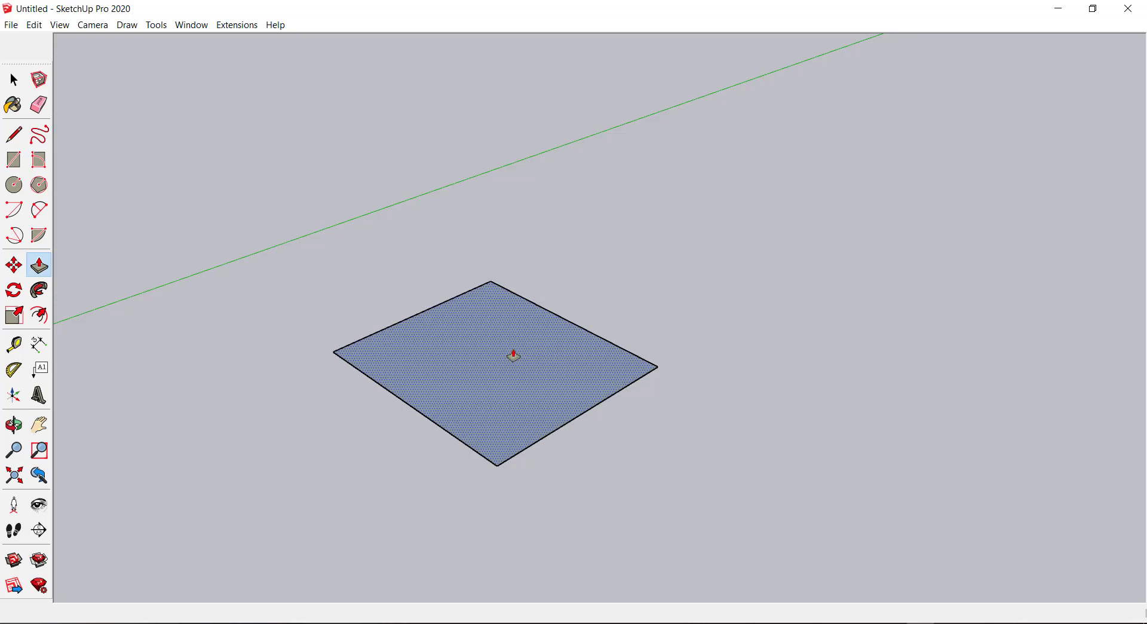
{"action": "scroll", "coordinate": [494, 363], "scroll_direction": "up", "scroll_amount": 2}
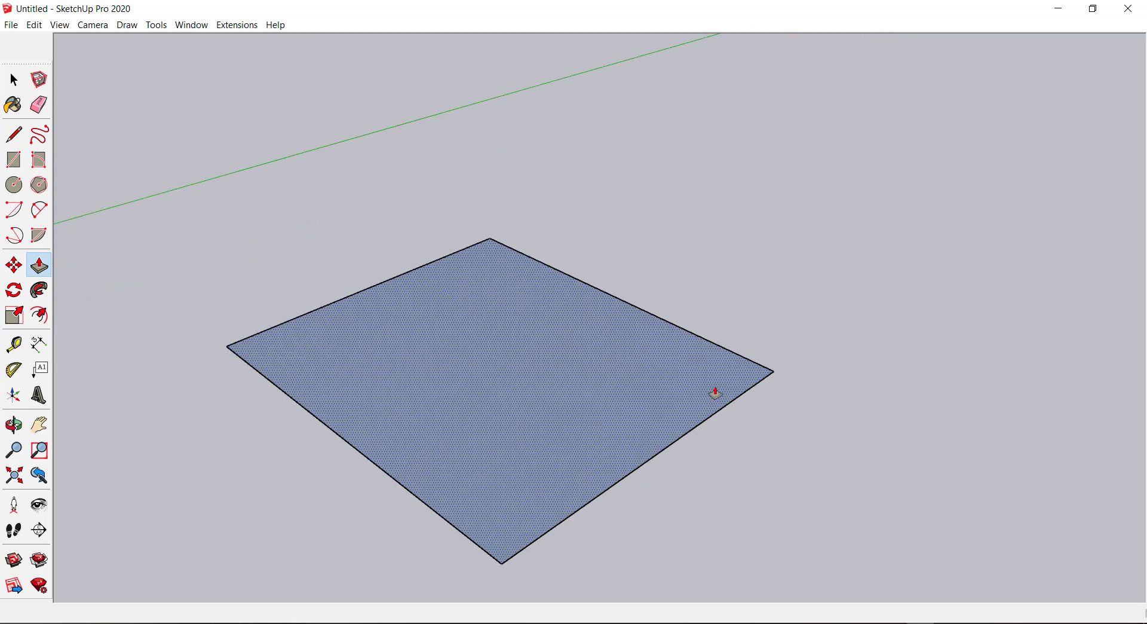
{"action": "scroll", "coordinate": [477, 420], "scroll_direction": "up", "scroll_amount": 2}
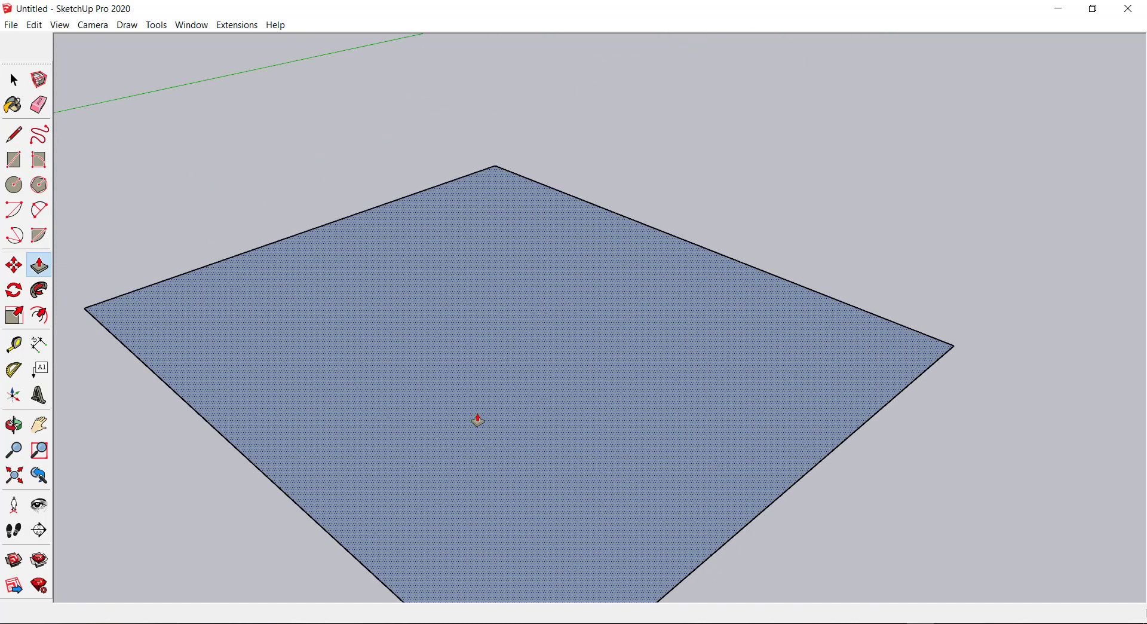
{"action": "scroll", "coordinate": [478, 420], "scroll_direction": "up", "scroll_amount": 1}
{"action": "scroll", "coordinate": [478, 421], "scroll_direction": "down", "scroll_amount": 3}
{"action": "scroll", "coordinate": [477, 420], "scroll_direction": "down", "scroll_amount": 2}
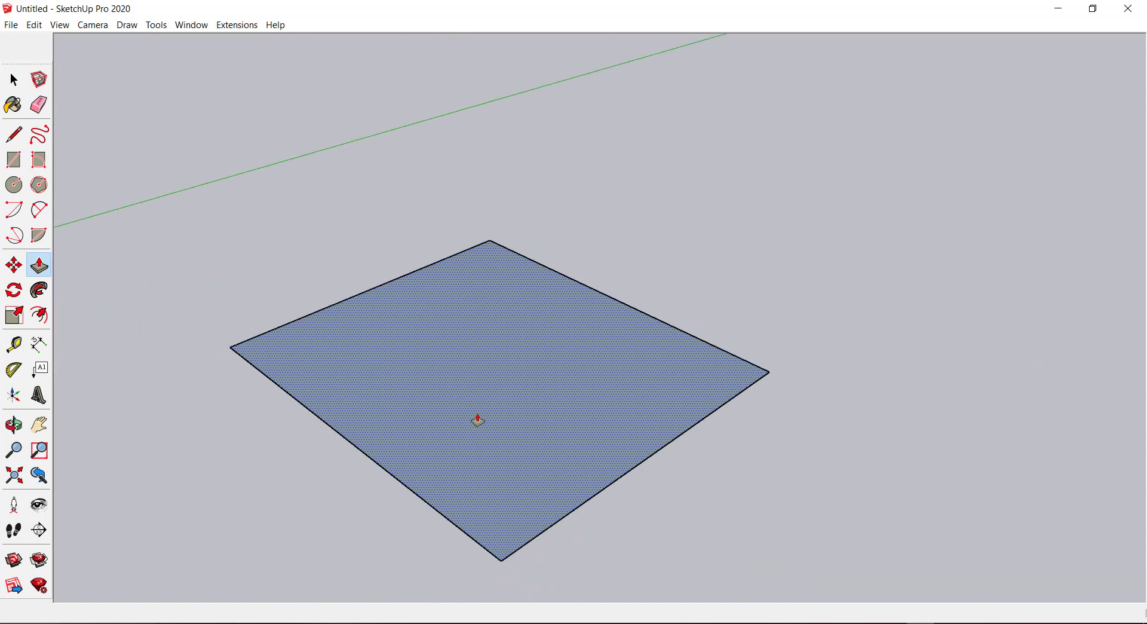
{"action": "scroll", "coordinate": [614, 395], "scroll_direction": "down", "scroll_amount": 2}
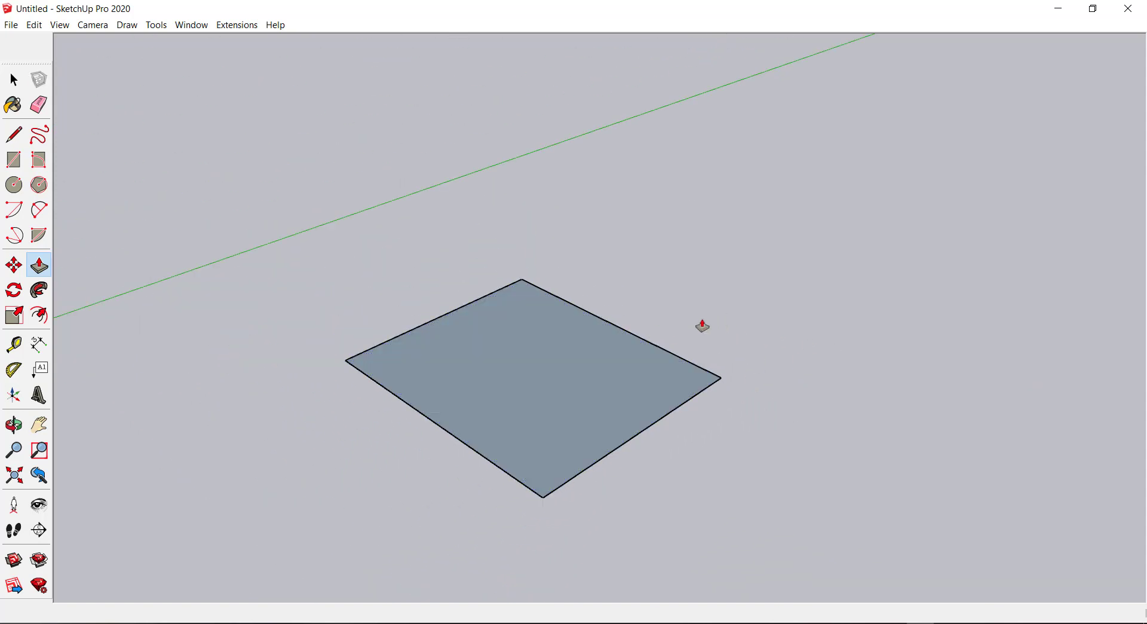
{"action": "scroll", "coordinate": [723, 337], "scroll_direction": "down", "scroll_amount": 1}
{"action": "scroll", "coordinate": [723, 338], "scroll_direction": "up", "scroll_amount": 2}
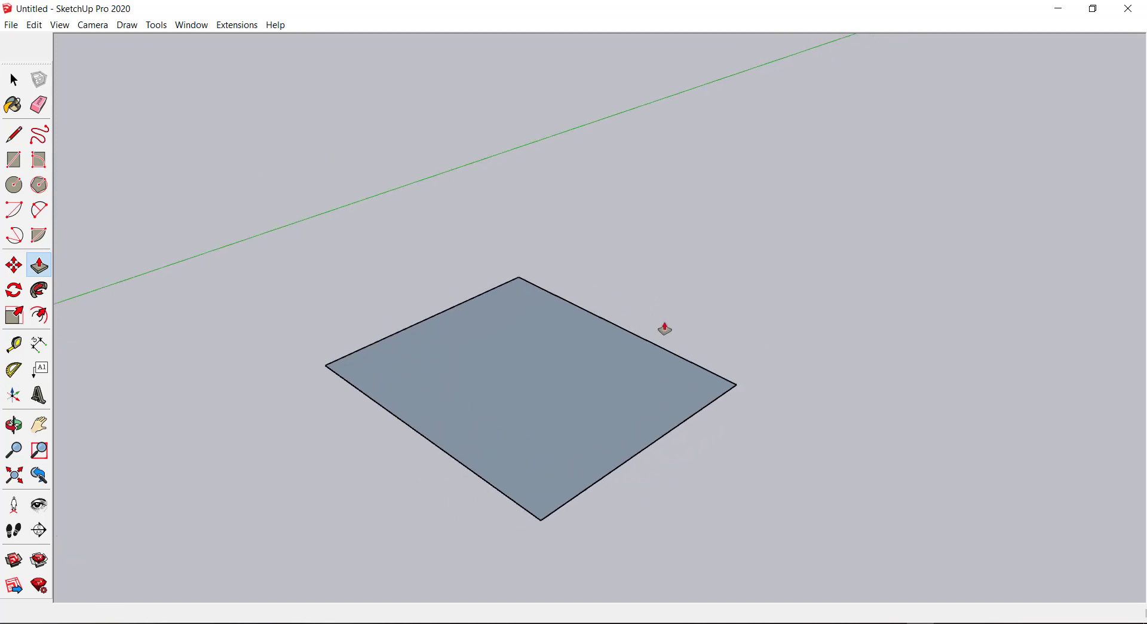
{"action": "scroll", "coordinate": [666, 327], "scroll_direction": "up", "scroll_amount": 1}
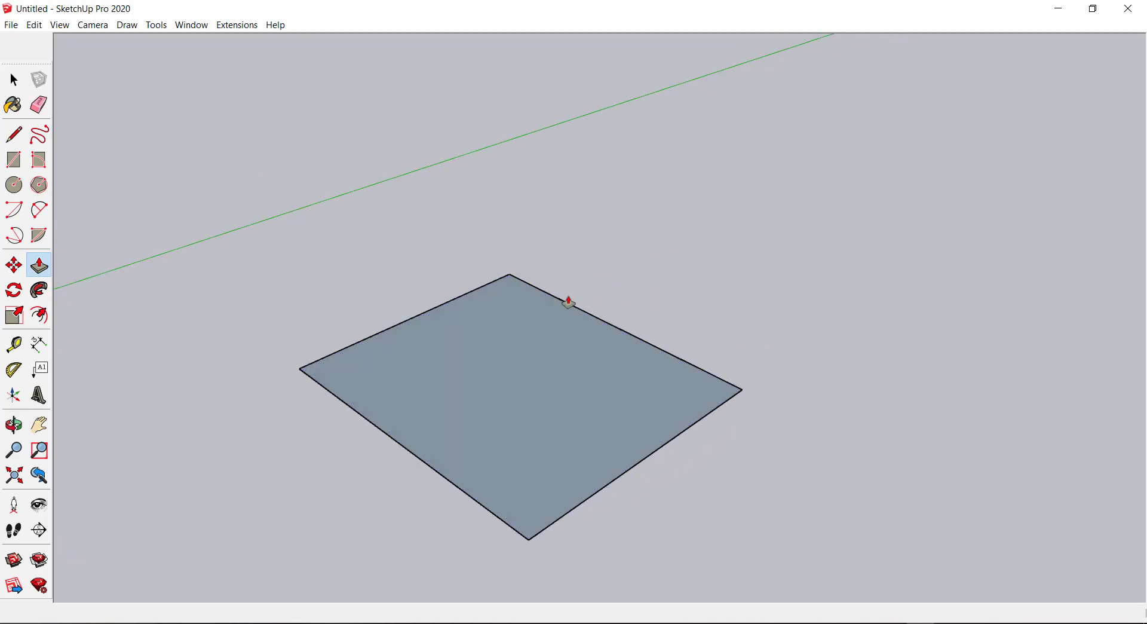
{"action": "scroll", "coordinate": [540, 343], "scroll_direction": "down", "scroll_amount": 2}
{"action": "scroll", "coordinate": [542, 345], "scroll_direction": "up", "scroll_amount": 1}
{"action": "scroll", "coordinate": [542, 346], "scroll_direction": "down", "scroll_amount": 1}
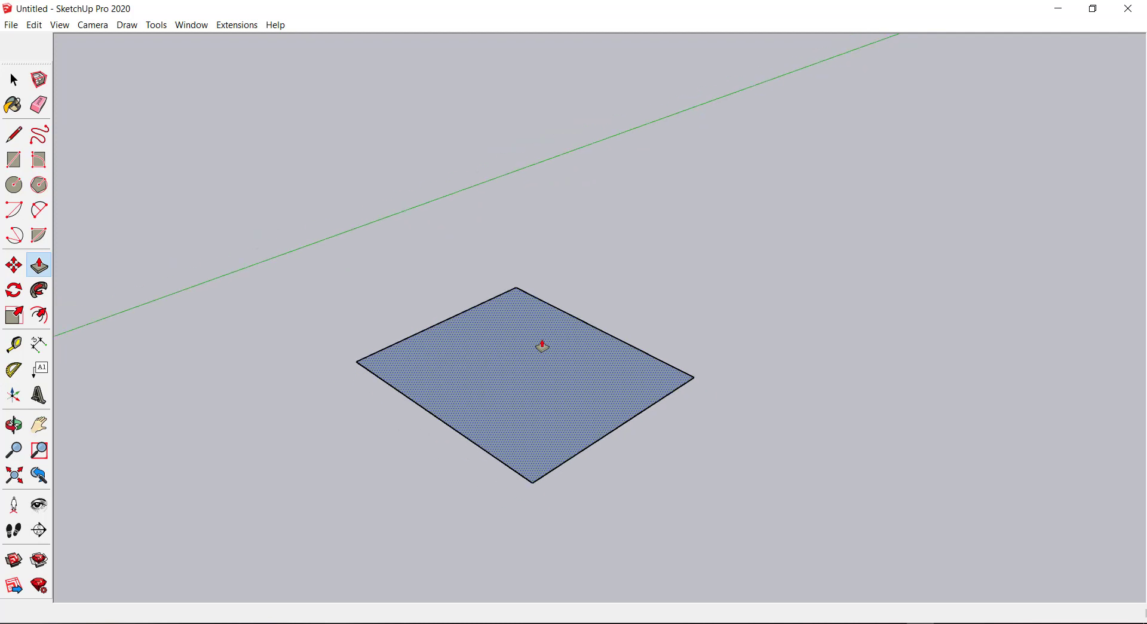
{"action": "scroll", "coordinate": [528, 357], "scroll_direction": "up", "scroll_amount": 1}
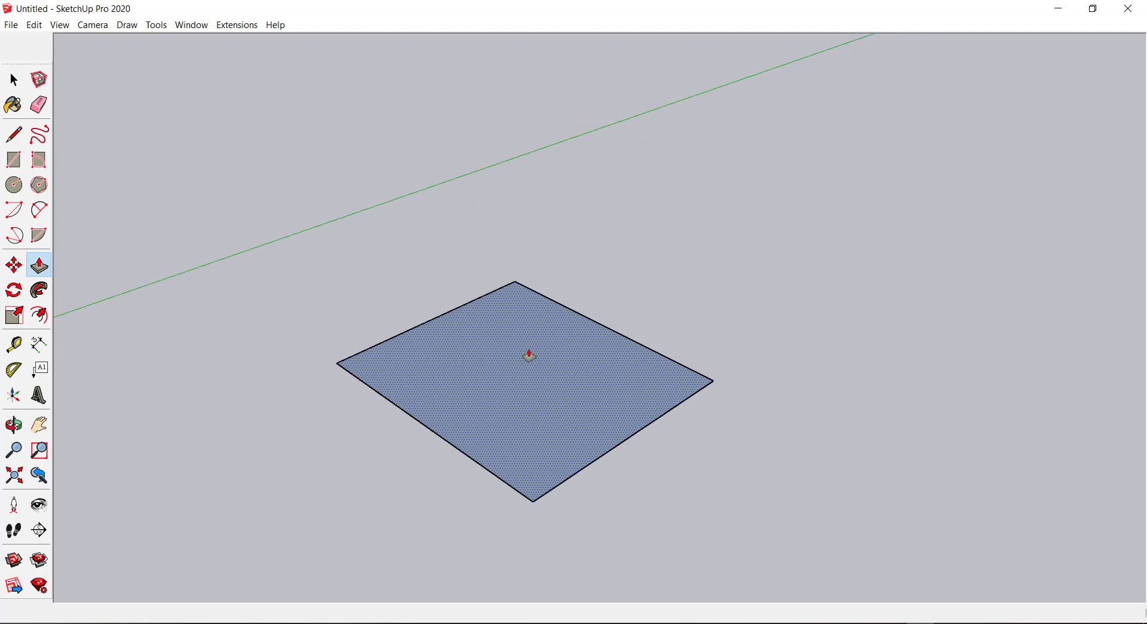
Pull the square face up into a solid box and view it from above.
{"action": "left_click", "coordinate": [529, 356]}
{"action": "scroll", "coordinate": [529, 328], "scroll_direction": "down", "scroll_amount": 1}
{"action": "scroll", "coordinate": [528, 326], "scroll_direction": "down", "scroll_amount": 1}
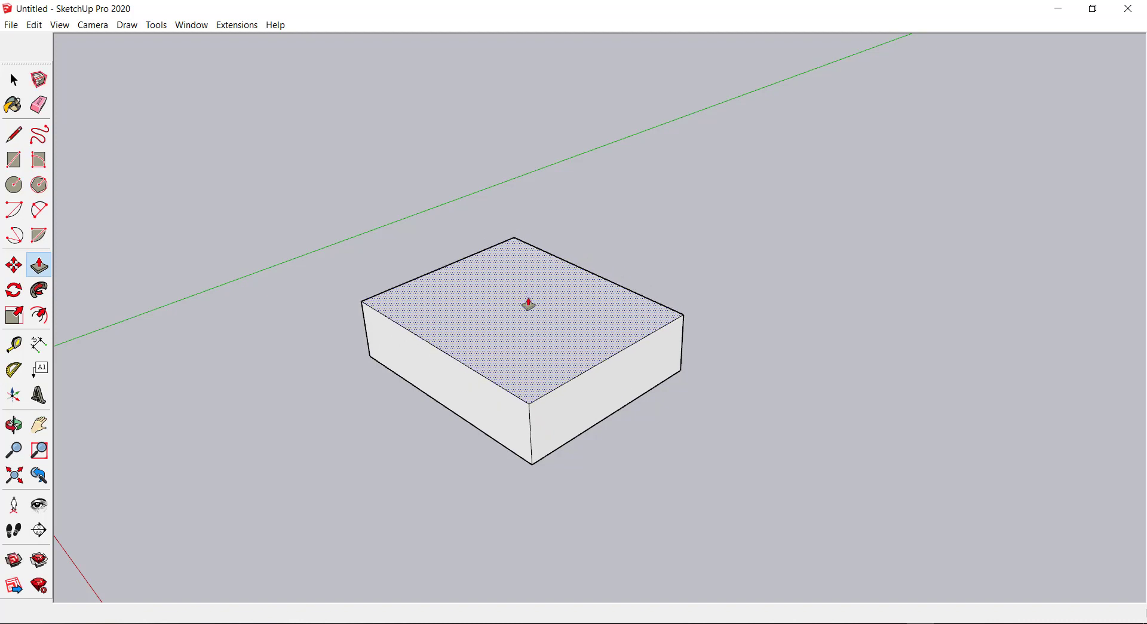
{"action": "mouse_move", "coordinate": [545, 339]}
{"action": "middle_mouse_down"}
{"action": "mouse_move", "coordinate": [581, 387]}
{"action": "mouse_move", "coordinate": [589, 274]}
{"action": "mouse_move", "coordinate": [407, 304]}
{"action": "mouse_move", "coordinate": [466, 307]}
{"action": "middle_mouse_up"}
{"action": "scroll", "coordinate": [515, 286], "scroll_direction": "up", "scroll_amount": 2}
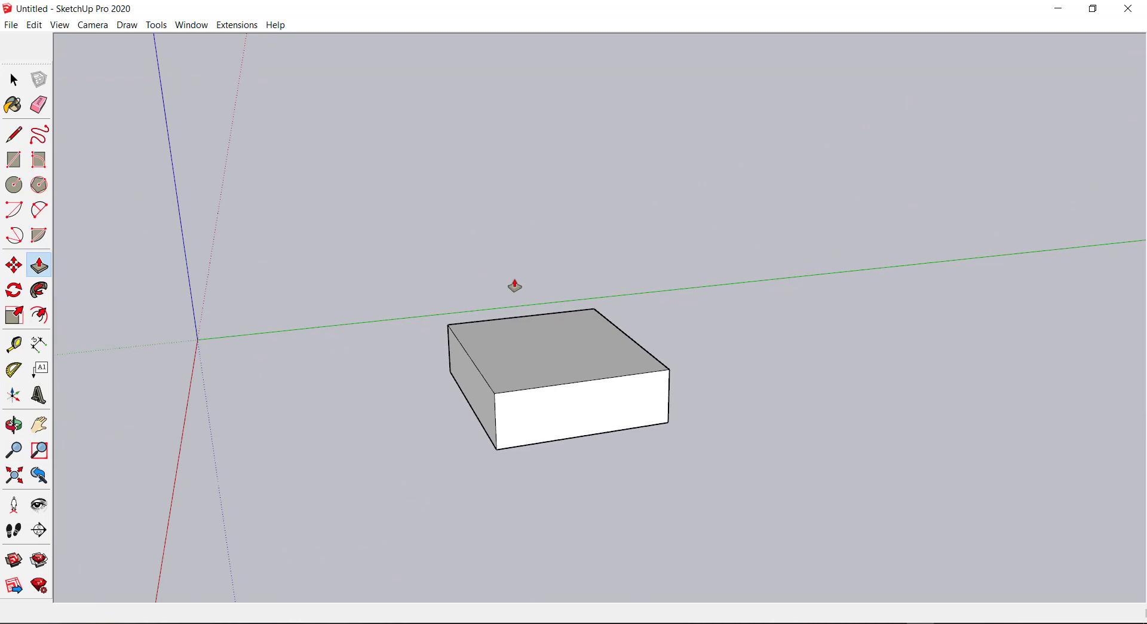
{"action": "mouse_move", "coordinate": [579, 297]}
{"action": "middle_mouse_down"}
{"action": "mouse_move", "coordinate": [679, 351]}
{"action": "mouse_move", "coordinate": [630, 398]}
{"action": "mouse_move", "coordinate": [646, 385]}
{"action": "middle_mouse_up"}
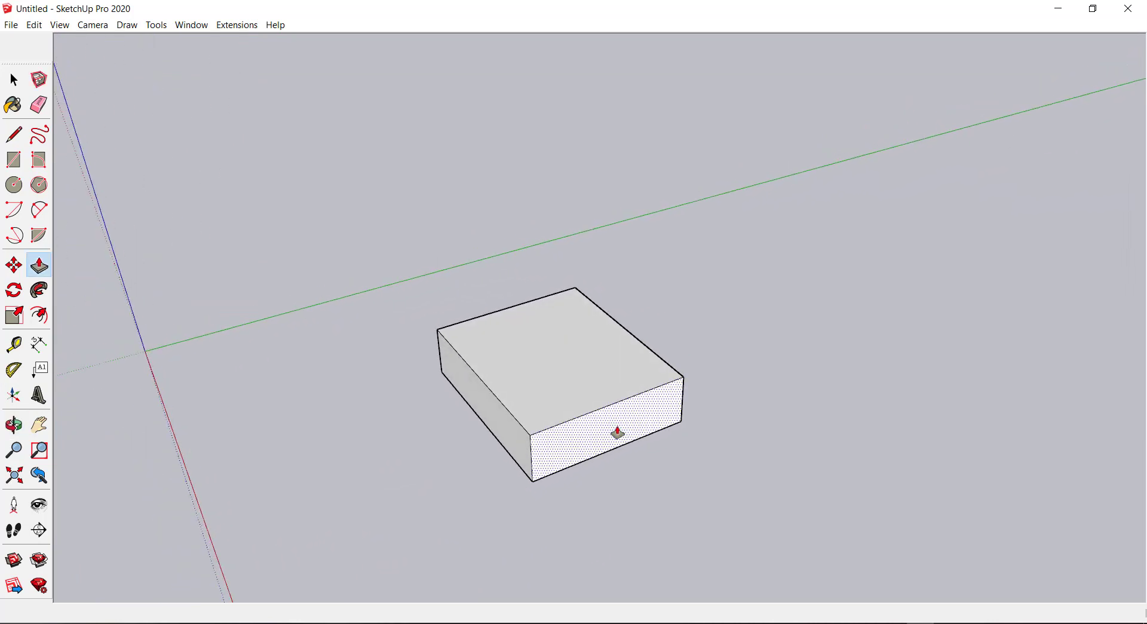
{"action": "scroll", "coordinate": [618, 431], "scroll_direction": "up", "scroll_amount": 1}
{"action": "scroll", "coordinate": [617, 432], "scroll_direction": "up", "scroll_amount": 1}
Push the box's front face inward to make the box shallower.
{"action": "left_click_drag", "start_coordinate": [616, 433], "coordinate": [571, 377]}
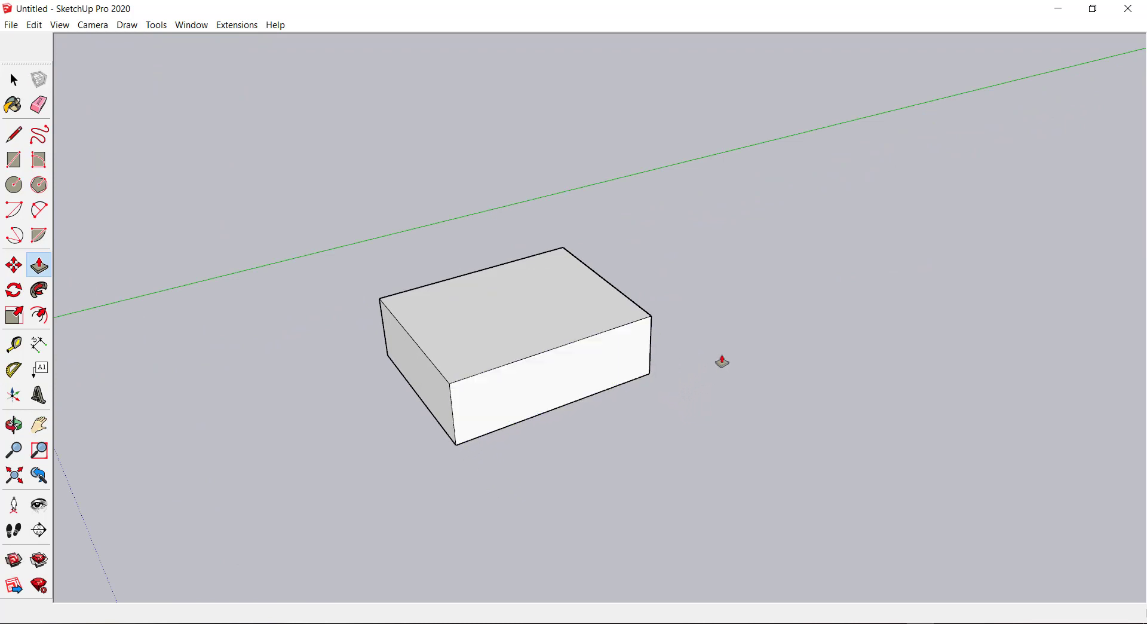
{"action": "mouse_move", "coordinate": [723, 361]}
{"action": "middle_mouse_down"}
{"action": "mouse_move", "coordinate": [796, 346]}
{"action": "mouse_move", "coordinate": [858, 356]}
{"action": "middle_mouse_up"}
{"action": "key", "text": "p"}
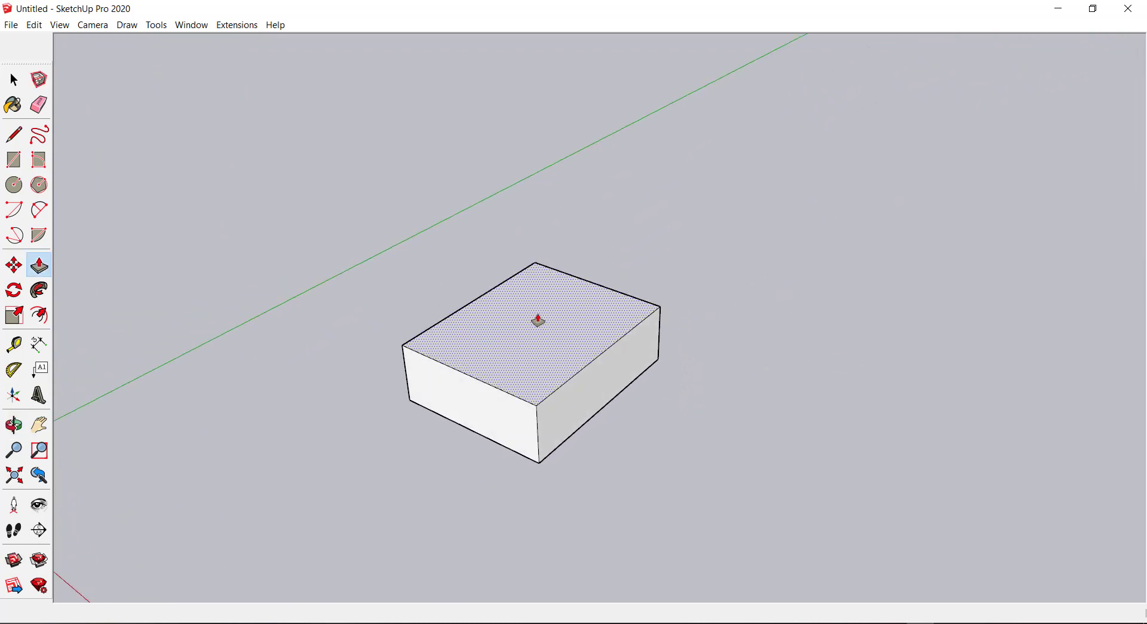
{"action": "middle_click_drag", "start_coordinate": [512, 335], "coordinate": [417, 333]}
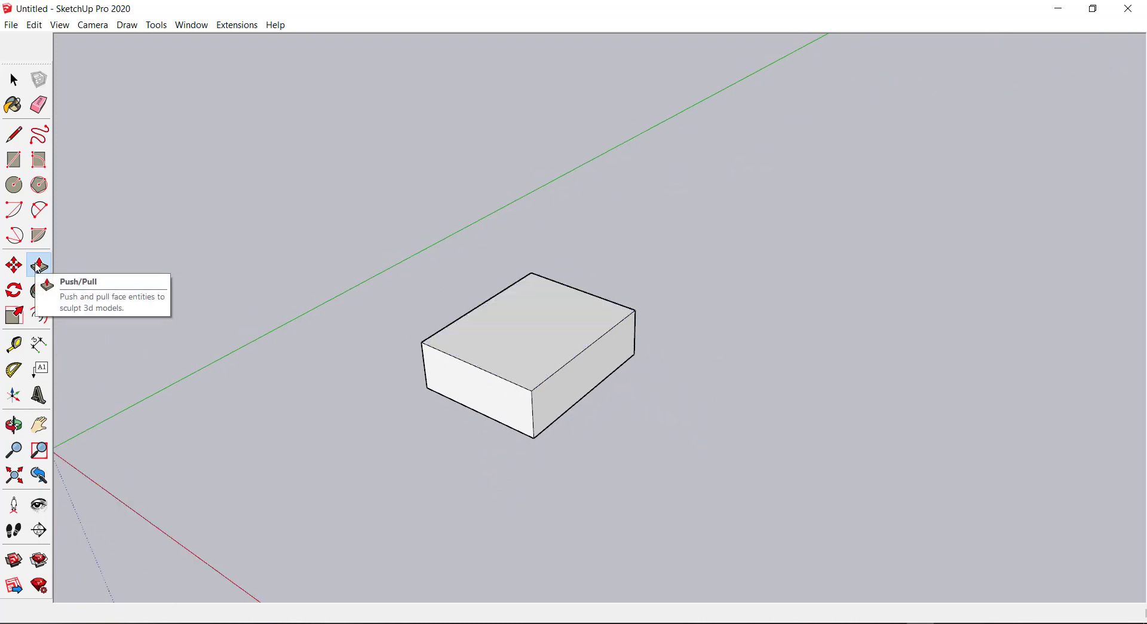
{"action": "left_click", "coordinate": [13, 265]}
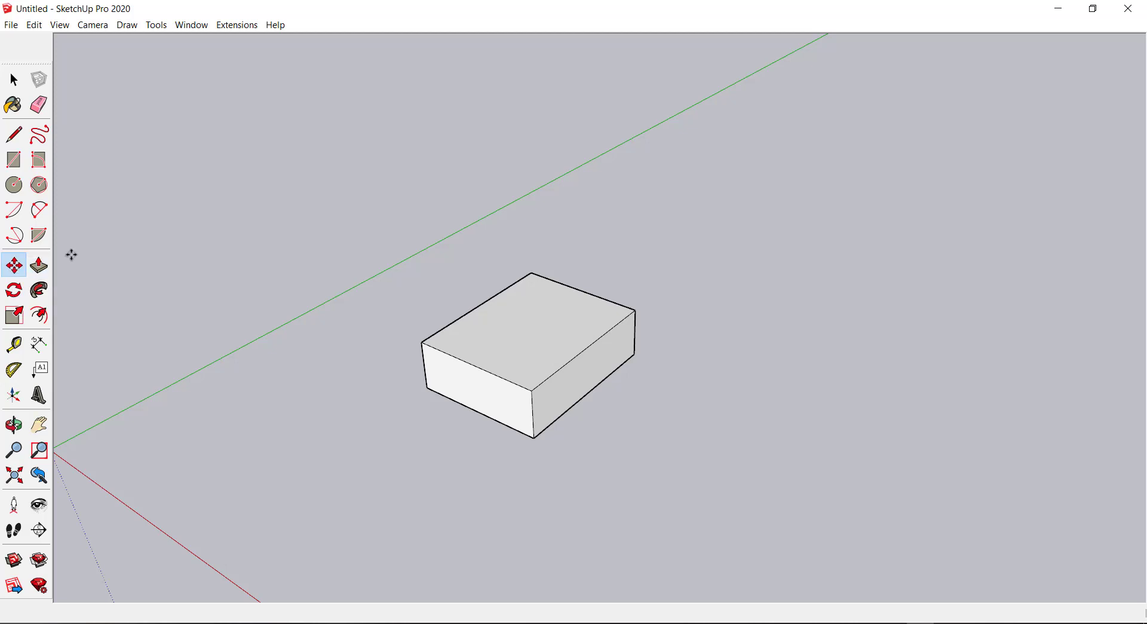
{"action": "middle_click_drag", "start_coordinate": [201, 339], "coordinate": [382, 316]}
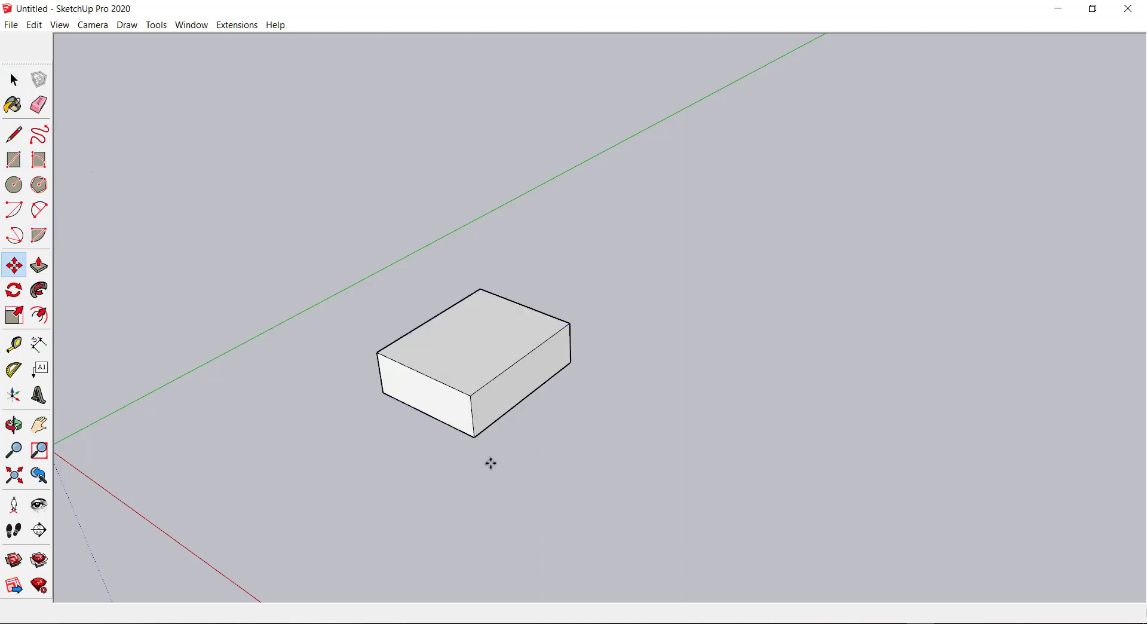
{"action": "scroll", "coordinate": [490, 457], "scroll_direction": "up", "scroll_amount": 2}
{"action": "scroll", "coordinate": [495, 405], "scroll_direction": "up", "scroll_amount": 2}
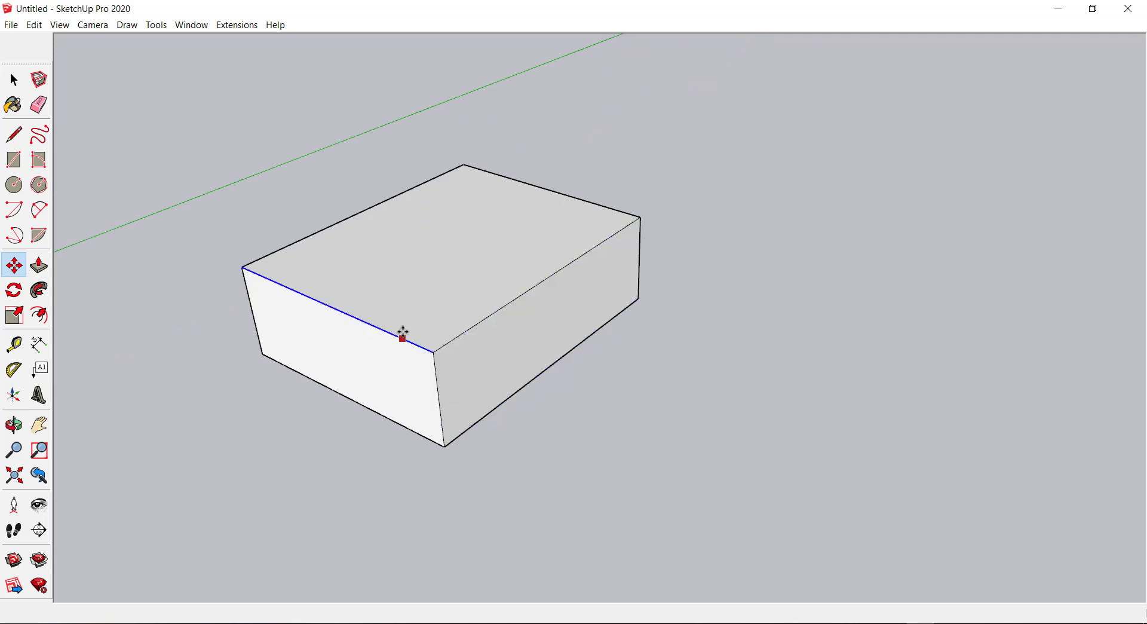
{"action": "scroll", "coordinate": [435, 328], "scroll_direction": "up", "scroll_amount": 1}
{"action": "scroll", "coordinate": [437, 331], "scroll_direction": "up", "scroll_amount": 1}
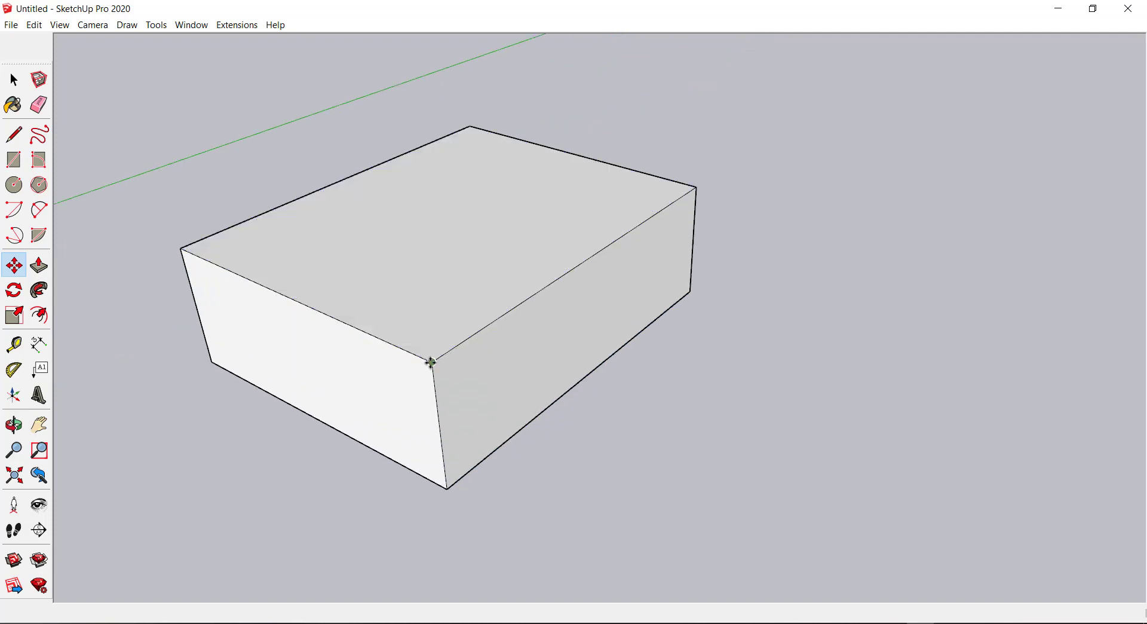
{"action": "scroll", "coordinate": [431, 362], "scroll_direction": "down", "scroll_amount": 2}
{"action": "scroll", "coordinate": [431, 362], "scroll_direction": "down", "scroll_amount": 1}
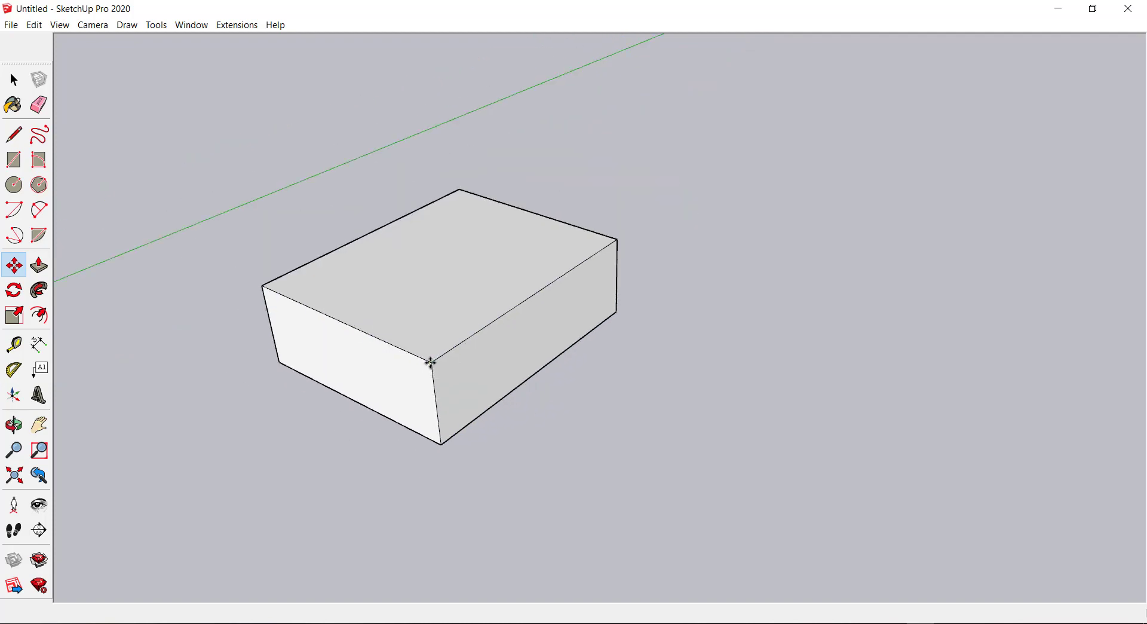
{"action": "mouse_move", "coordinate": [430, 362]}
{"action": "left_mouse_down"}
{"action": "mouse_move", "coordinate": [795, 313]}
{"action": "mouse_move", "coordinate": [468, 250]}
{"action": "mouse_move", "coordinate": [646, 353]}
{"action": "mouse_move", "coordinate": [564, 361]}
{"action": "mouse_move", "coordinate": [613, 320]}
{"action": "mouse_move", "coordinate": [788, 342]}
{"action": "mouse_move", "coordinate": [602, 344]}
{"action": "left_mouse_up"}
{"action": "scroll", "coordinate": [644, 354], "scroll_direction": "down", "scroll_amount": 2}
{"action": "scroll", "coordinate": [613, 320], "scroll_direction": "down", "scroll_amount": 2}
{"action": "key", "text": "Escape"}
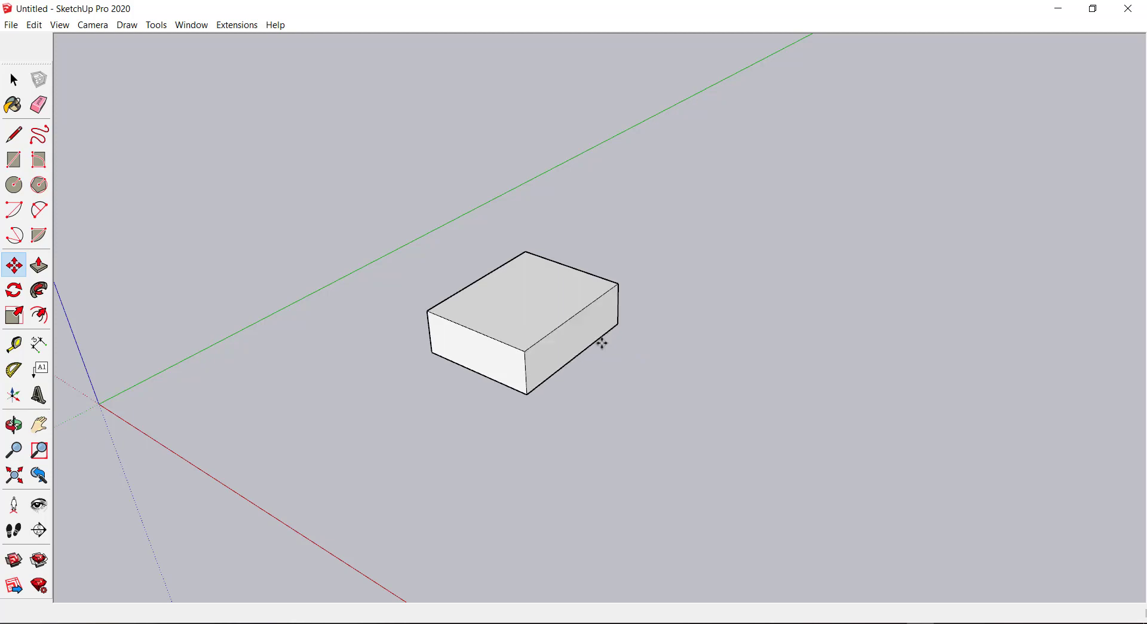
{"action": "scroll", "coordinate": [592, 287], "scroll_direction": "up", "scroll_amount": 1}
{"action": "scroll", "coordinate": [592, 287], "scroll_direction": "up", "scroll_amount": 2}
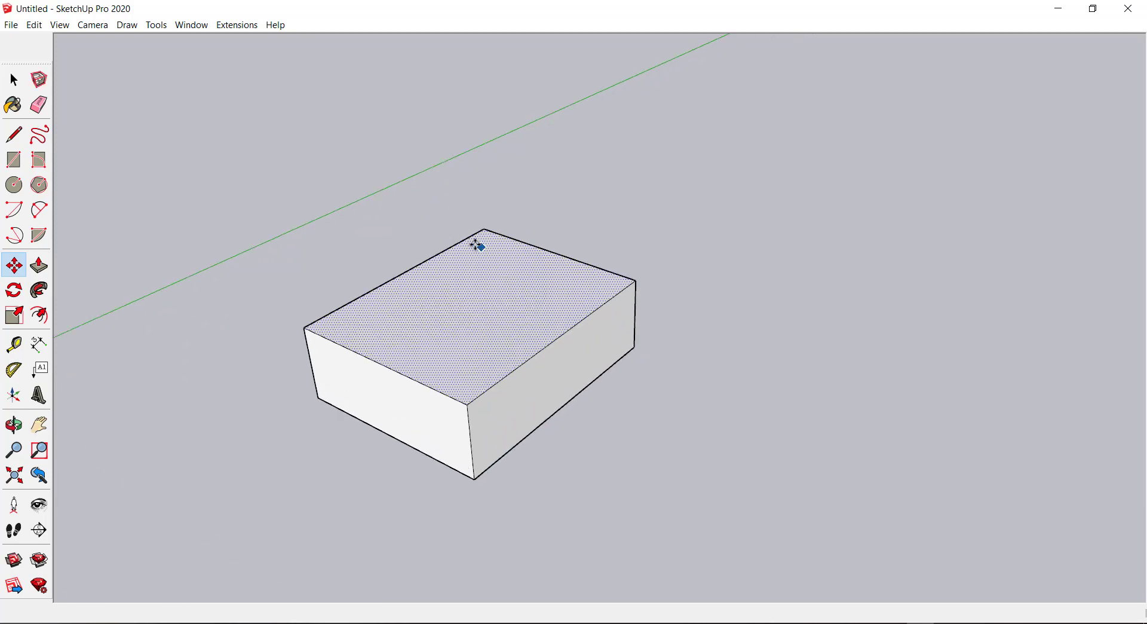
{"action": "key", "text": "space"}
Select the whole box and move it by its front corner next to the green axis.
{"action": "left_click_drag", "start_coordinate": [205, 94], "coordinate": [827, 536]}
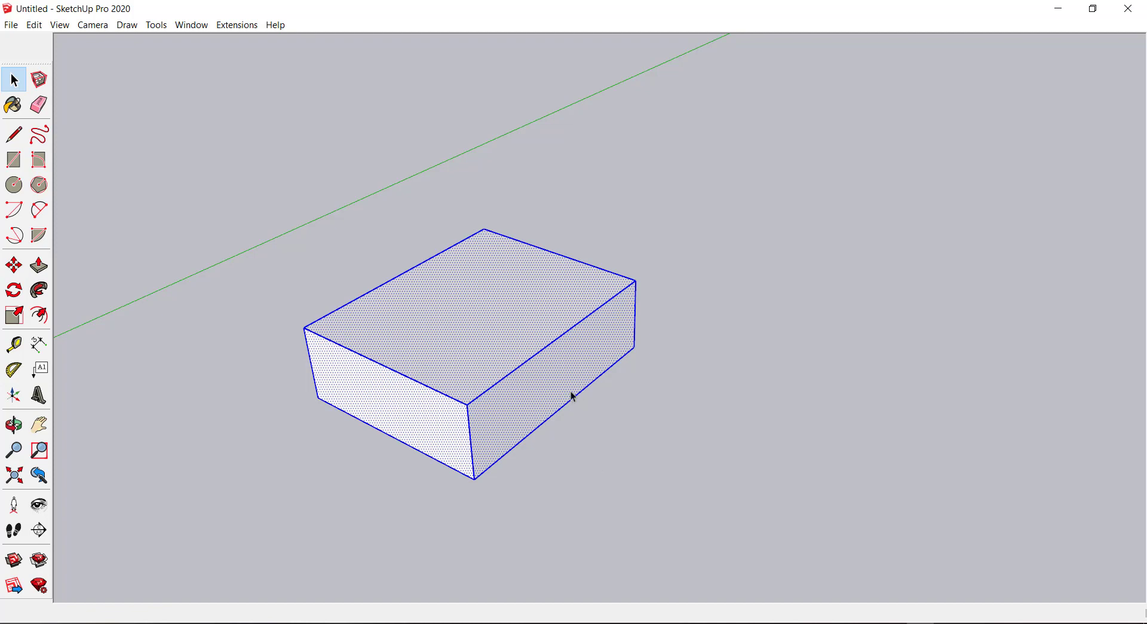
{"action": "left_click", "coordinate": [12, 267]}
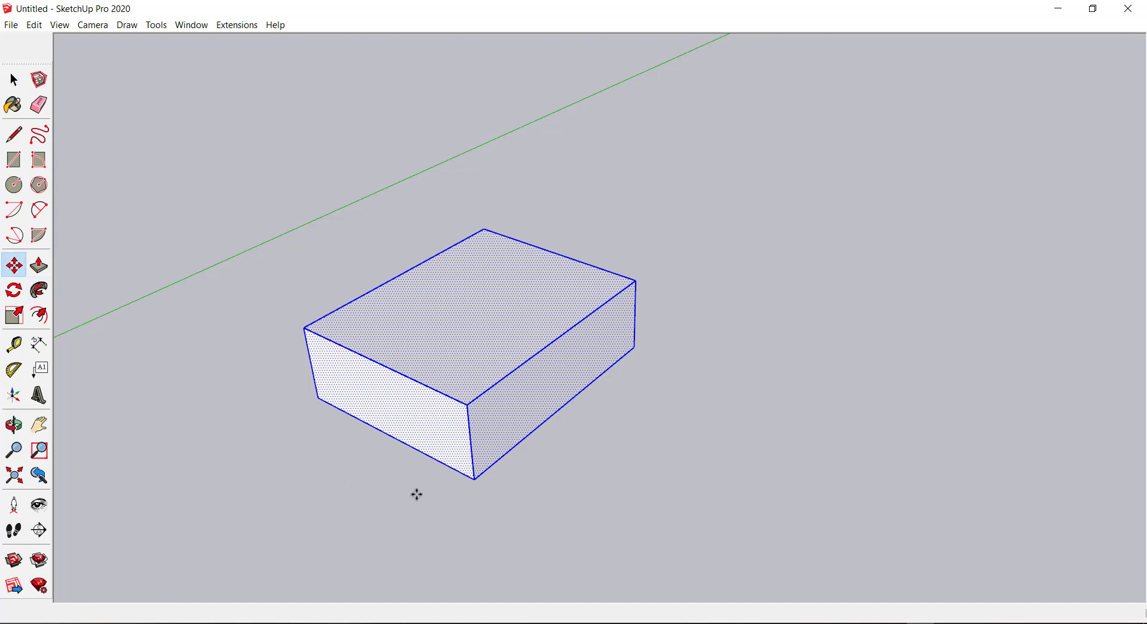
{"action": "scroll", "coordinate": [465, 401], "scroll_direction": "down", "scroll_amount": 2}
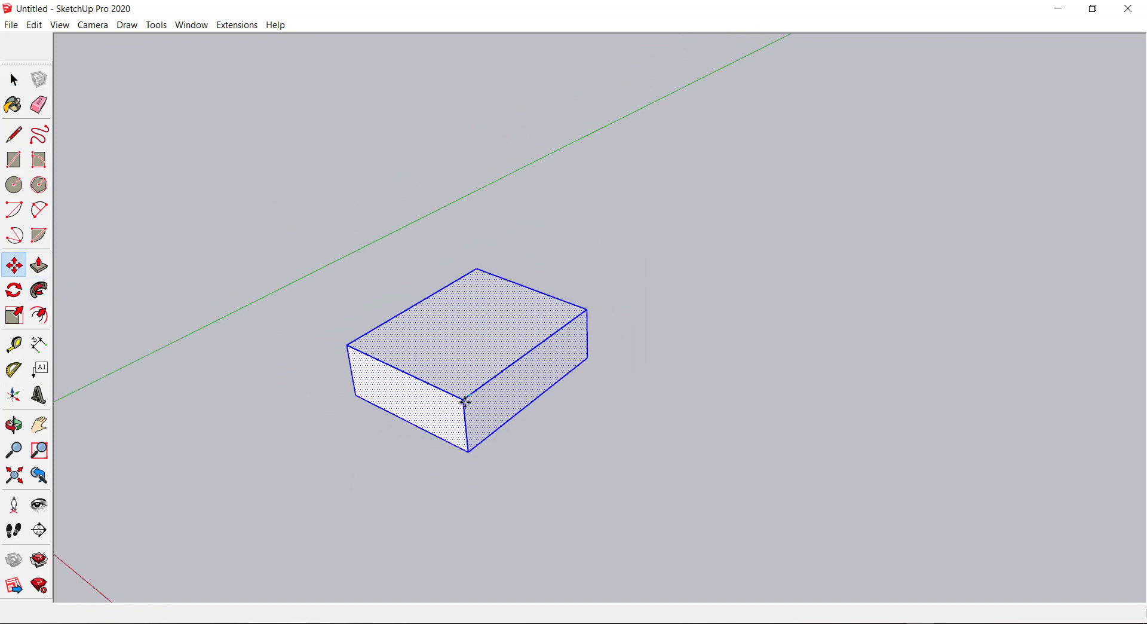
{"action": "left_click_drag", "start_coordinate": [465, 401], "coordinate": [809, 512]}
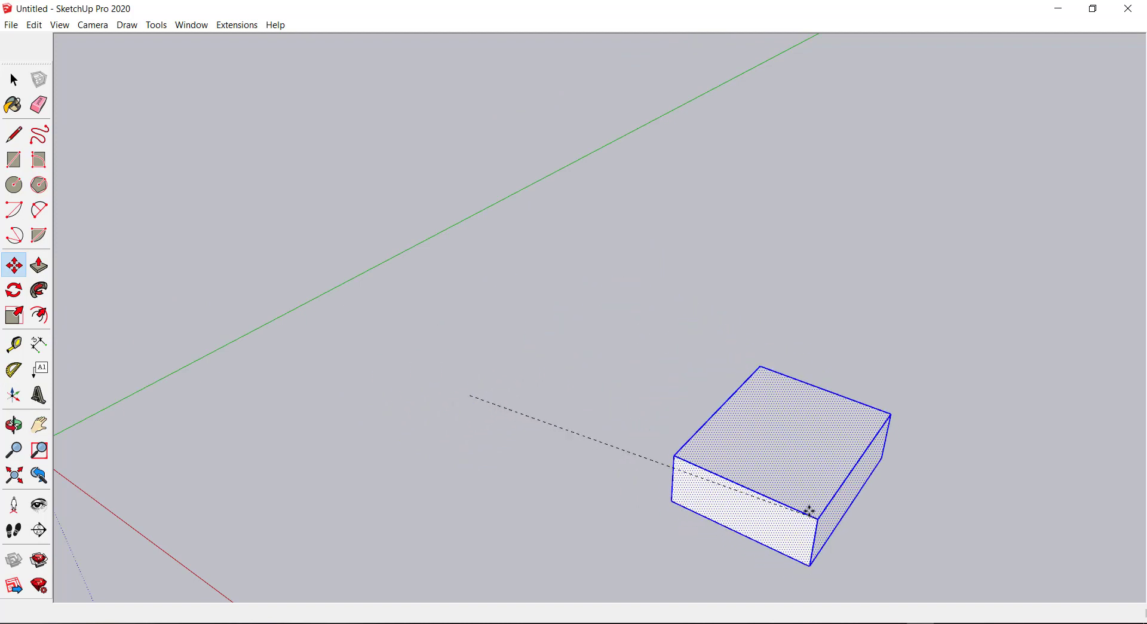
{"action": "scroll", "coordinate": [809, 512], "scroll_direction": "down", "scroll_amount": 2}
{"action": "mouse_move", "coordinate": [728, 478]}
{"action": "left_mouse_down"}
{"action": "mouse_move", "coordinate": [584, 434]}
{"action": "mouse_move", "coordinate": [584, 366]}
{"action": "left_mouse_up"}
{"action": "scroll", "coordinate": [668, 343], "scroll_direction": "up", "scroll_amount": 1}
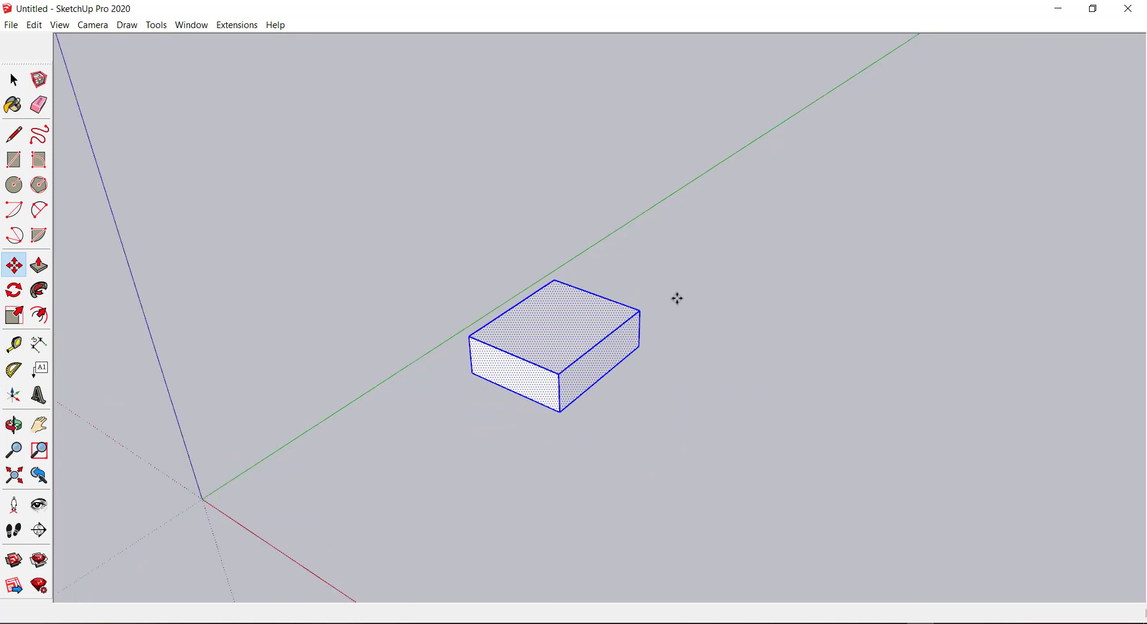
{"action": "scroll", "coordinate": [677, 298], "scroll_direction": "up", "scroll_amount": 1}
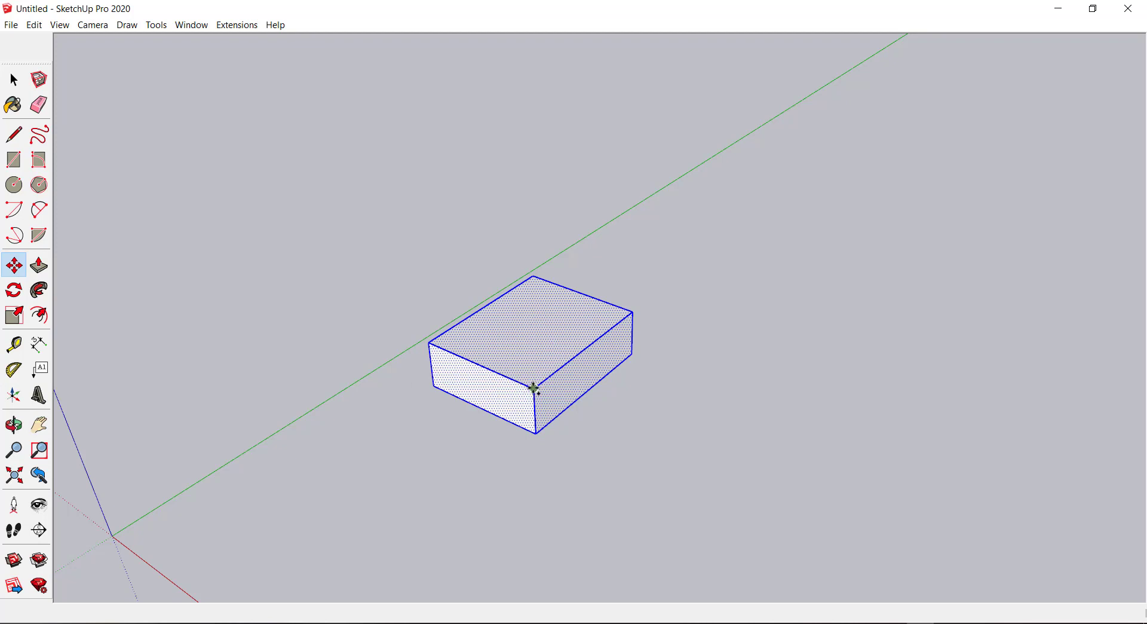
Place a copy of the box to the lower right, offset along the red axis.
{"action": "left_click", "coordinate": [535, 387]}
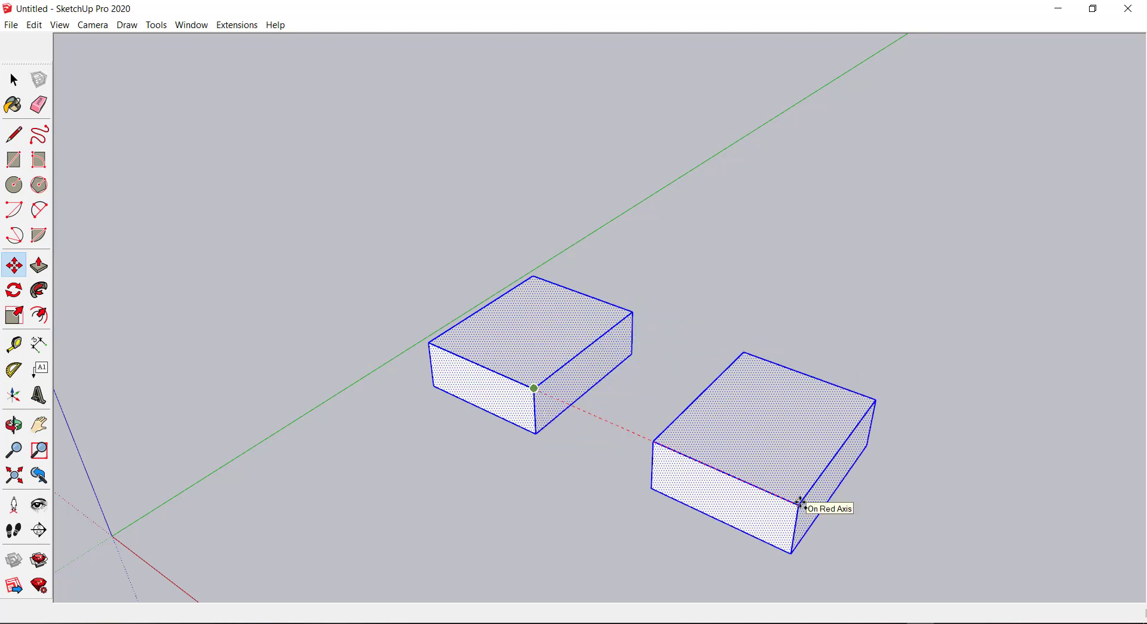
{"action": "left_click", "coordinate": [800, 504]}
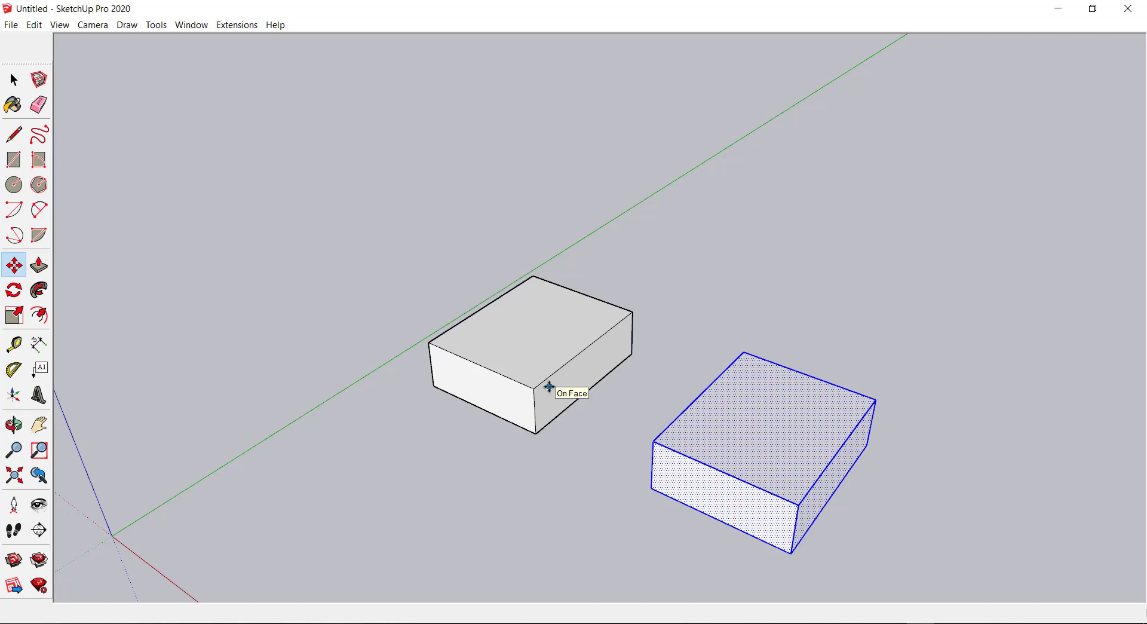
{"action": "scroll", "coordinate": [672, 391], "scroll_direction": "down", "scroll_amount": 3}
{"action": "scroll", "coordinate": [777, 441], "scroll_direction": "up", "scroll_amount": 2}
{"action": "scroll", "coordinate": [807, 423], "scroll_direction": "up", "scroll_amount": 1}
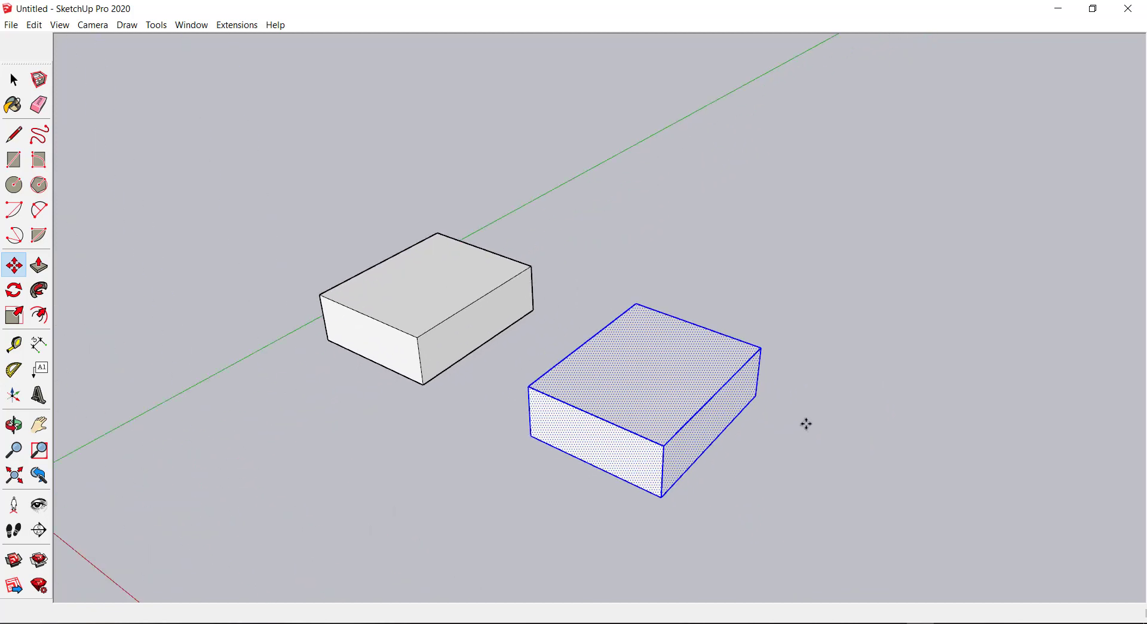
{"action": "scroll", "coordinate": [805, 396], "scroll_direction": "down", "scroll_amount": 1}
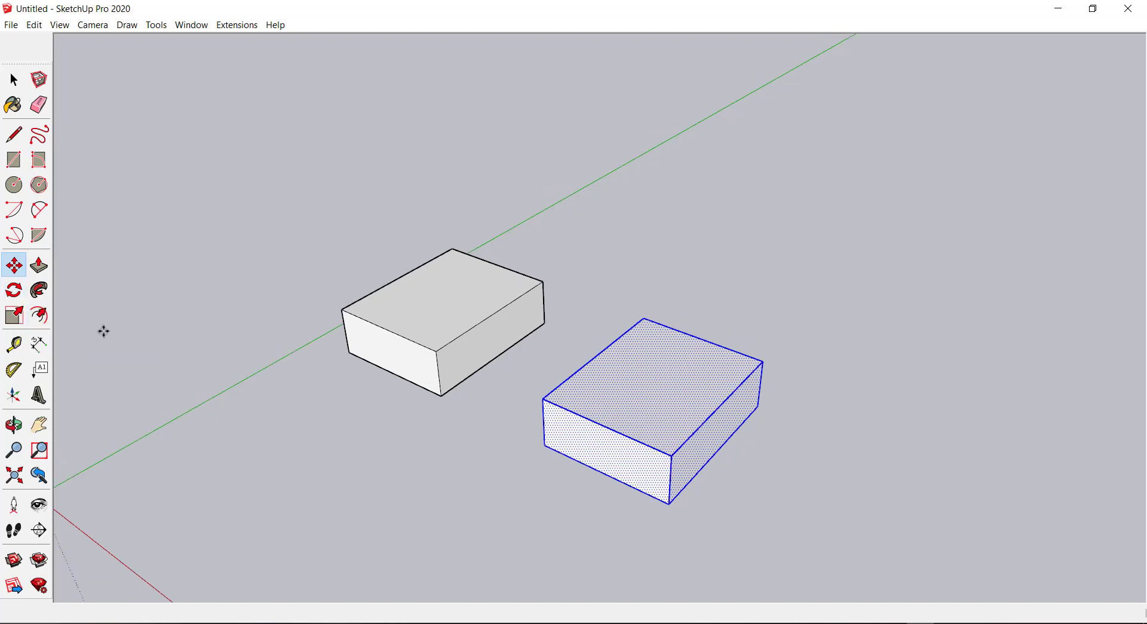
{"action": "left_click", "coordinate": [15, 291]}
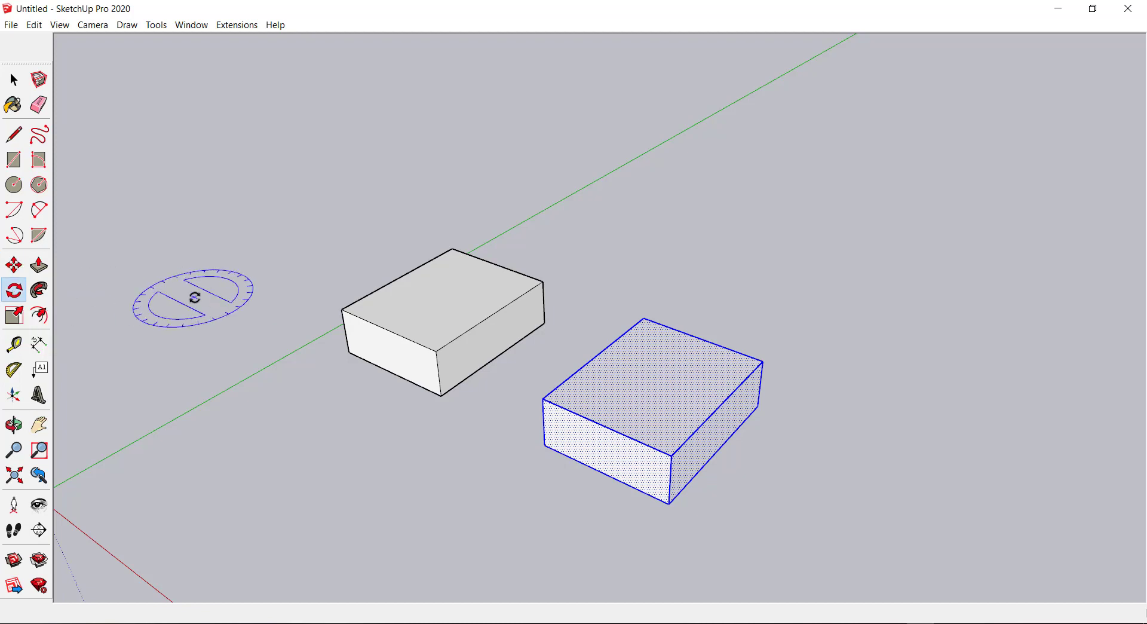
{"action": "scroll", "coordinate": [197, 305], "scroll_direction": "down", "scroll_amount": 1}
{"action": "scroll", "coordinate": [299, 341], "scroll_direction": "up", "scroll_amount": 1}
{"action": "scroll", "coordinate": [242, 394], "scroll_direction": "down", "scroll_amount": 1}
Rotate the copied box flat in the ground plane about its top centre.
{"action": "scroll", "coordinate": [326, 511], "scroll_direction": "down", "scroll_amount": 1}
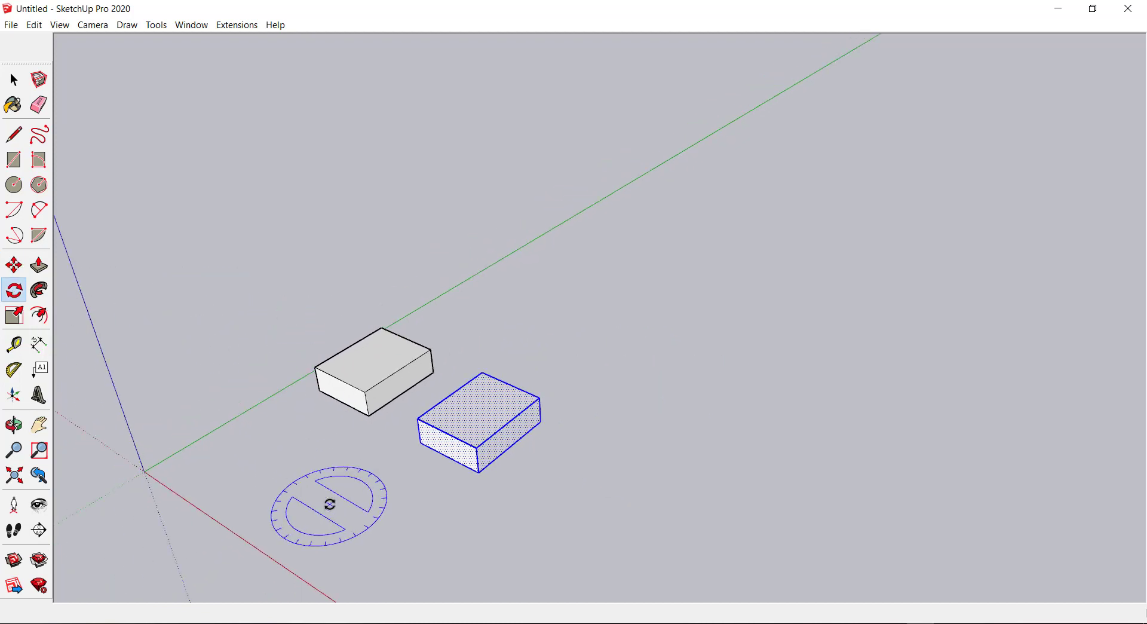
{"action": "scroll", "coordinate": [478, 409], "scroll_direction": "up", "scroll_amount": 2}
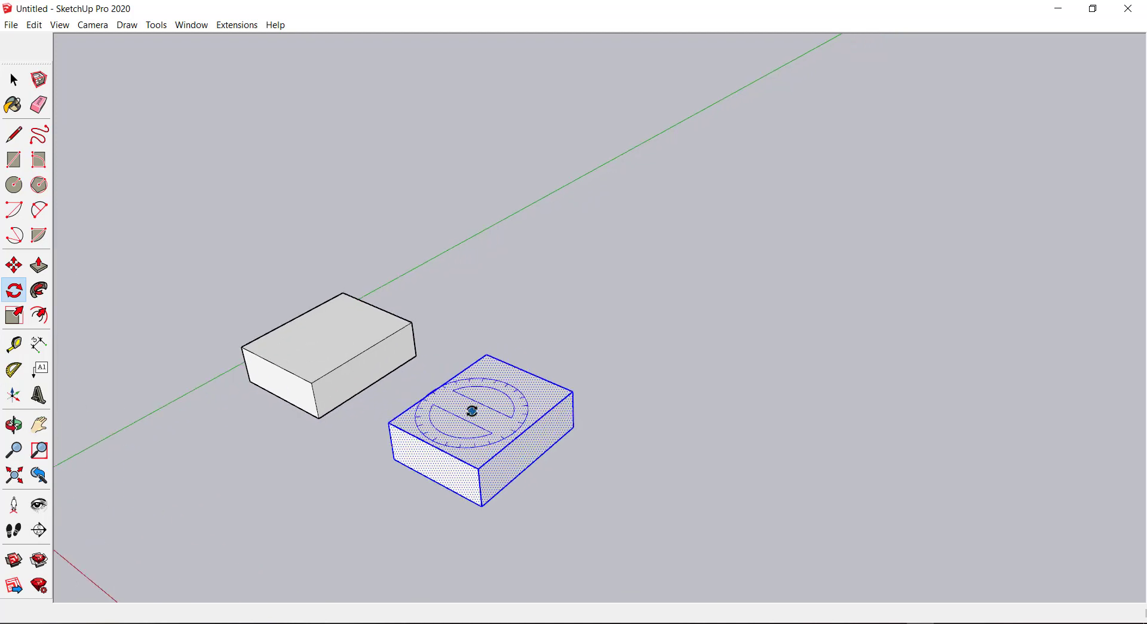
{"action": "scroll", "coordinate": [442, 439], "scroll_direction": "up", "scroll_amount": 1}
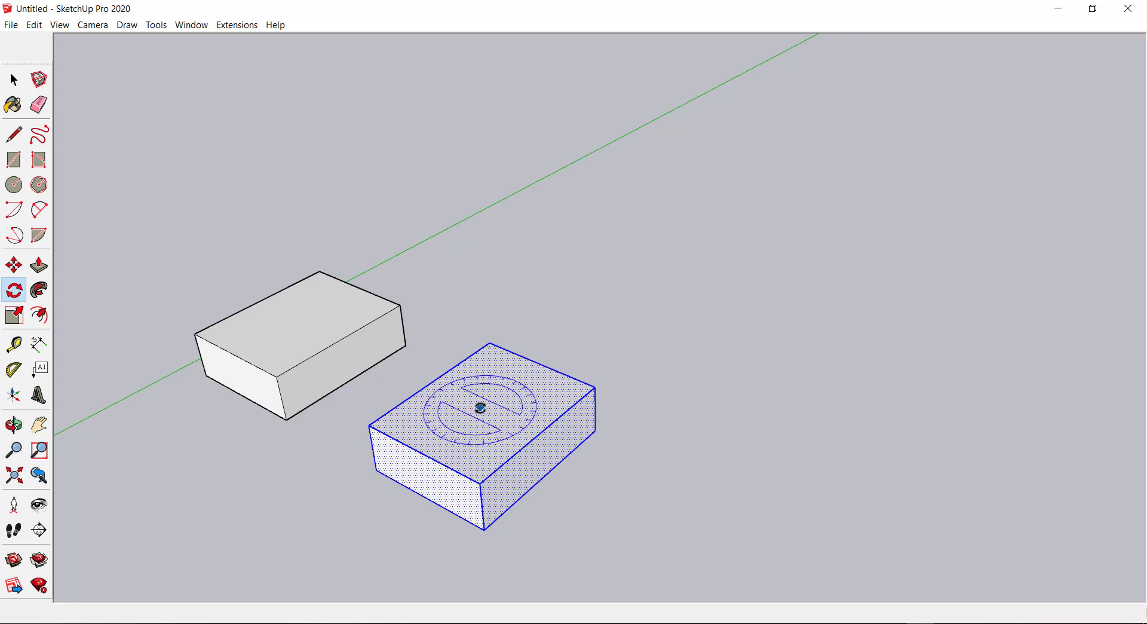
{"action": "left_click", "coordinate": [480, 406]}
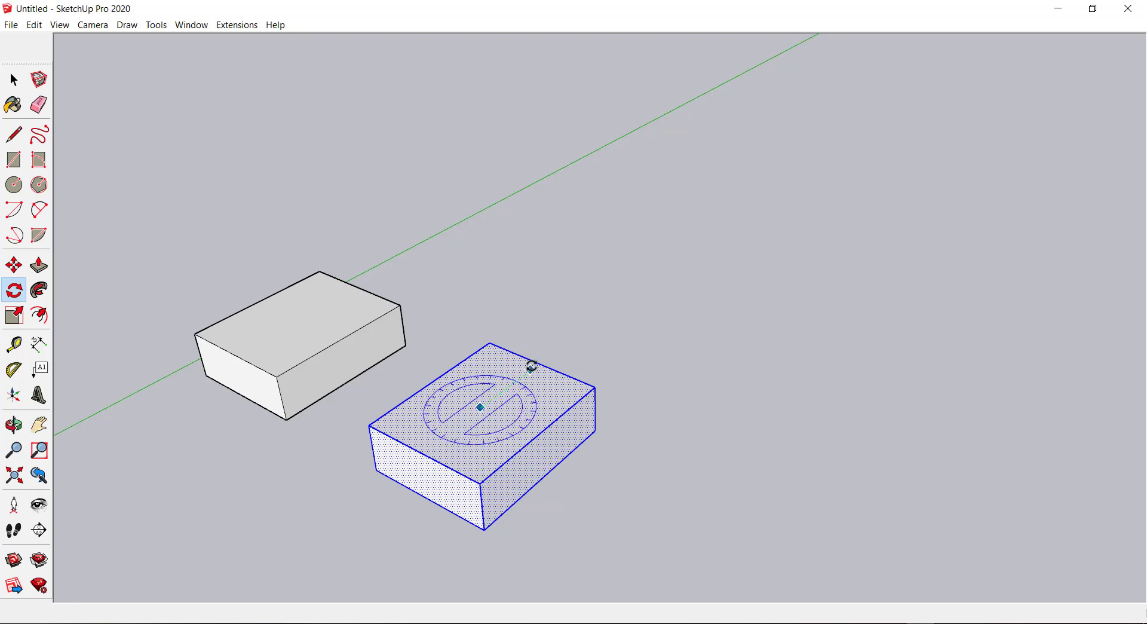
{"action": "left_click", "coordinate": [600, 321]}
{"action": "scroll", "coordinate": [600, 320], "scroll_direction": "down", "scroll_amount": 1}
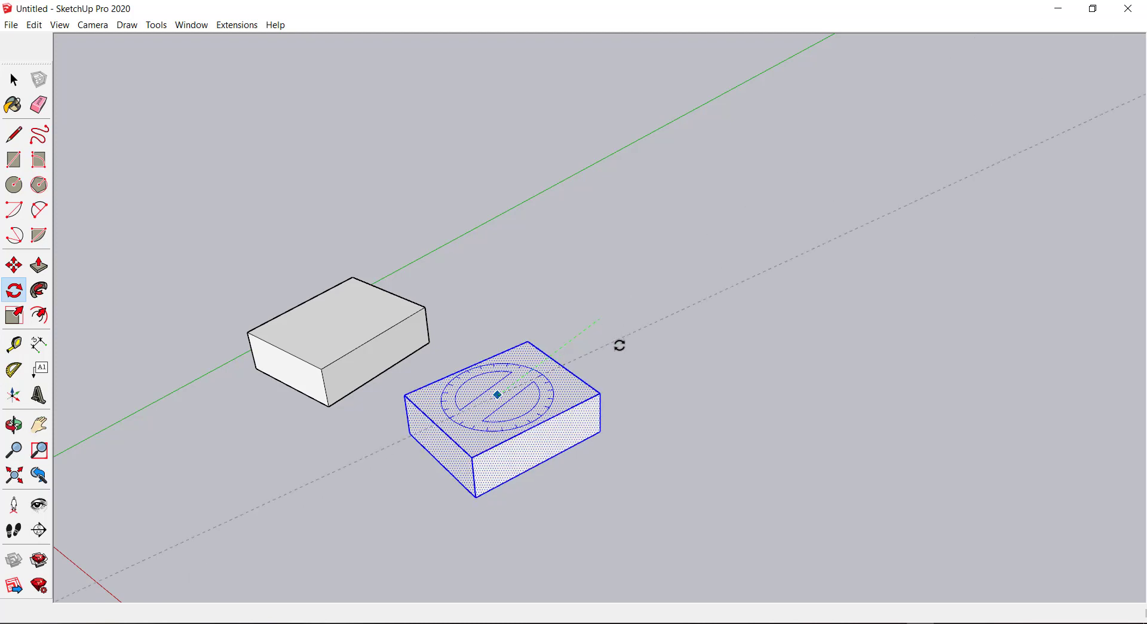
{"action": "left_click", "coordinate": [605, 438]}
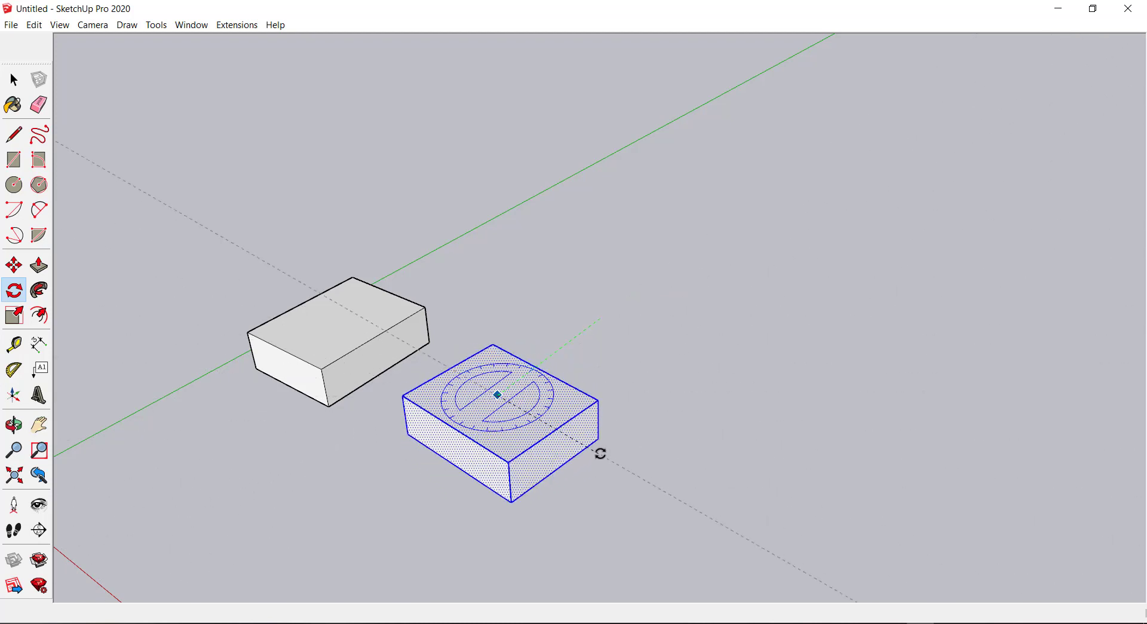
{"action": "left_click", "coordinate": [607, 449]}
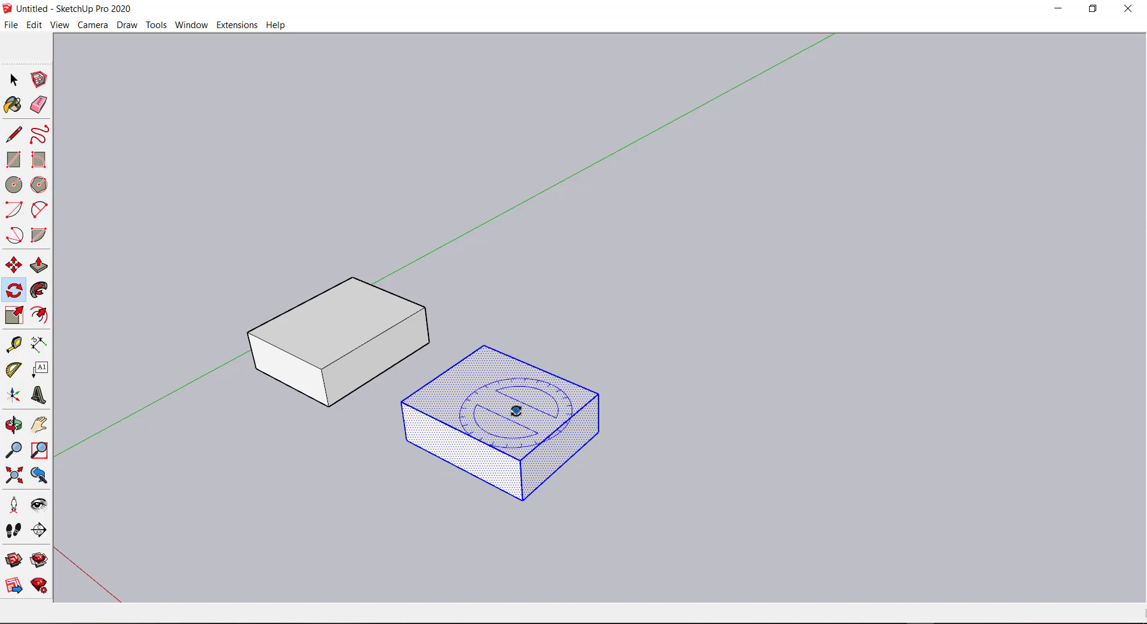
{"action": "scroll", "coordinate": [515, 409], "scroll_direction": "up", "scroll_amount": 1}
{"action": "scroll", "coordinate": [519, 410], "scroll_direction": "down", "scroll_amount": 2}
{"action": "scroll", "coordinate": [582, 466], "scroll_direction": "up", "scroll_amount": 2}
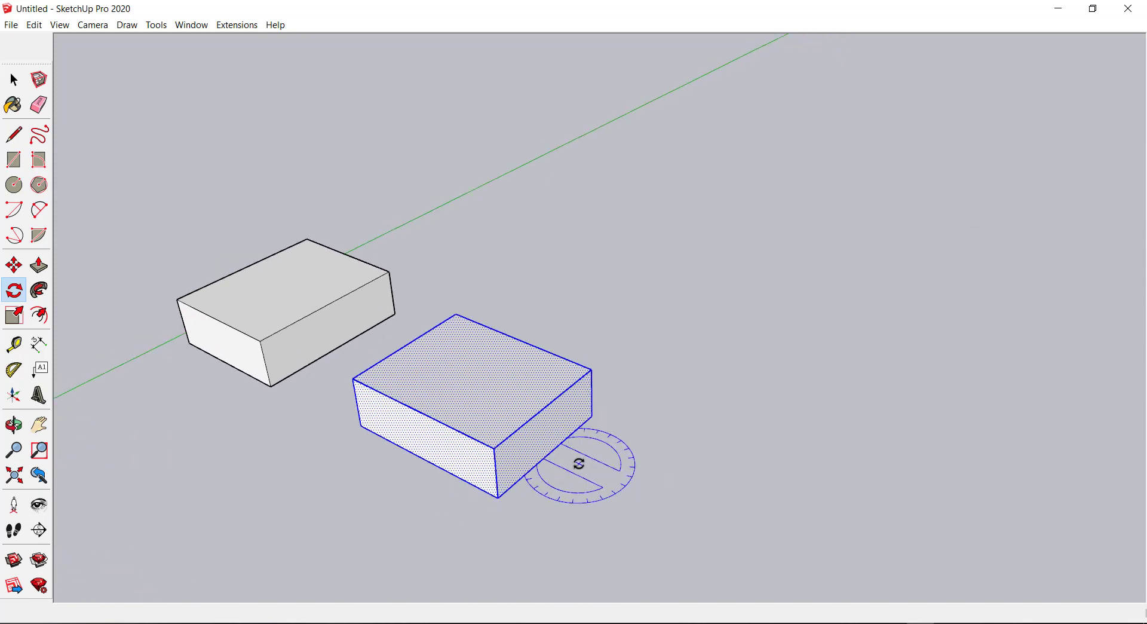
Tip the copy 90° upward about its side face so it stands on end.
{"action": "left_click", "coordinate": [557, 424]}
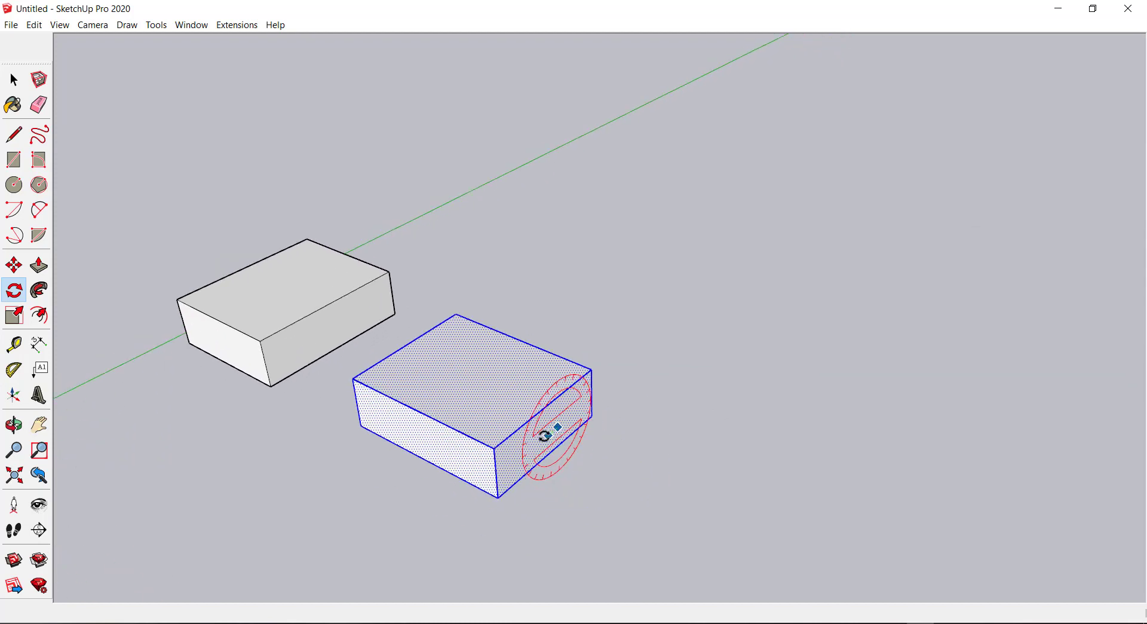
{"action": "left_click", "coordinate": [497, 460]}
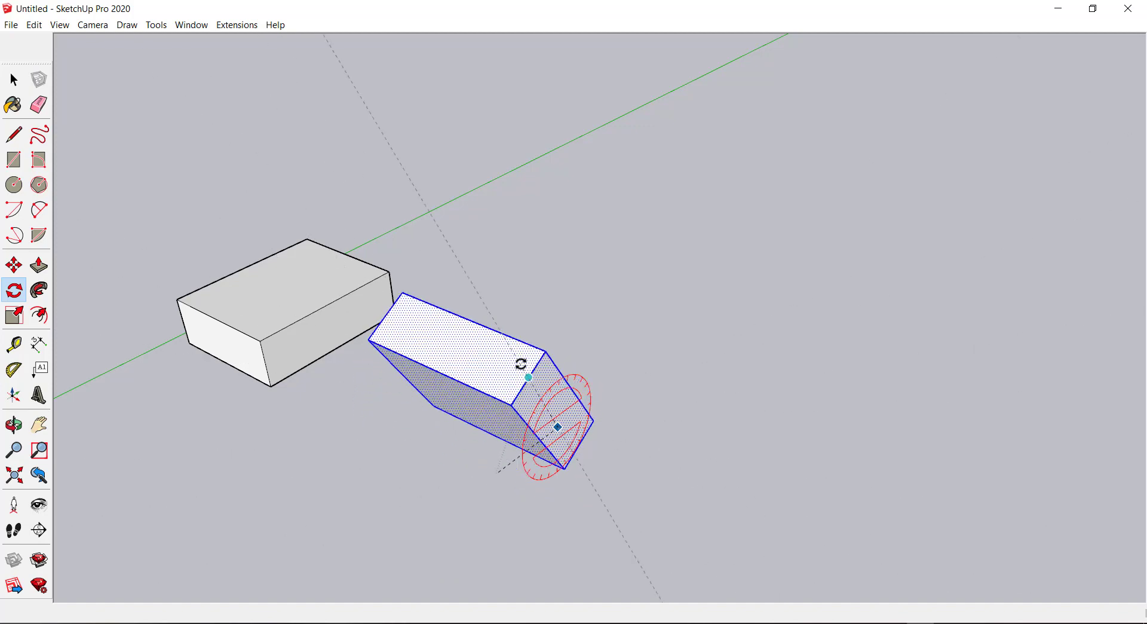
{"action": "key", "text": "Escape"}
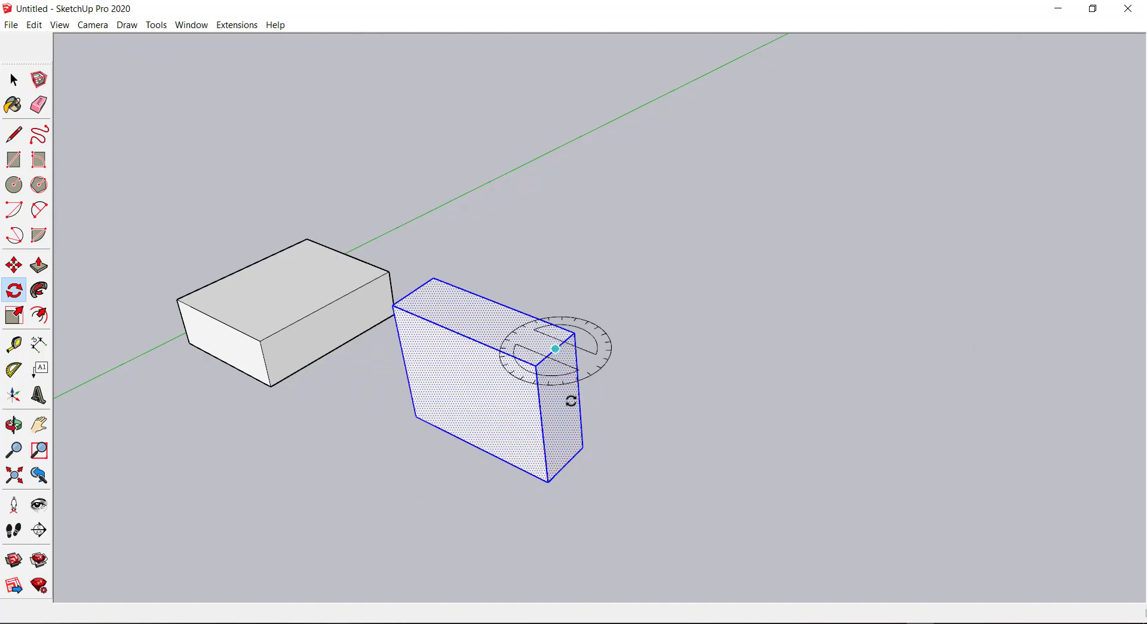
{"action": "scroll", "coordinate": [562, 430], "scroll_direction": "down", "scroll_amount": 2}
{"action": "scroll", "coordinate": [446, 418], "scroll_direction": "up", "scroll_amount": 2}
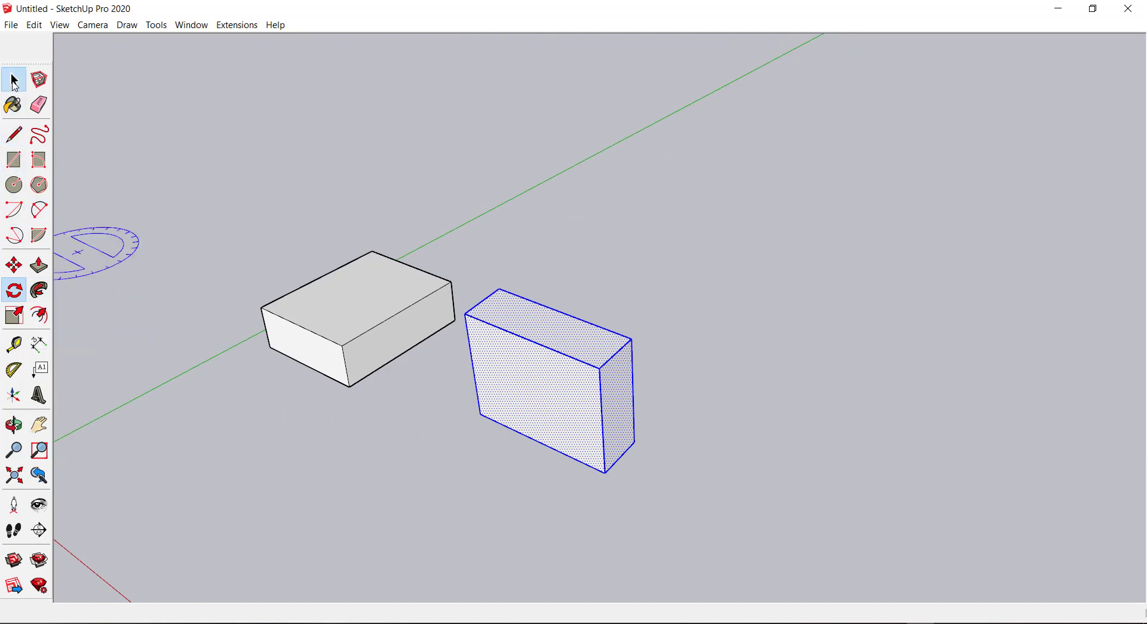
Window-select both boxes.
{"action": "left_click", "coordinate": [15, 82]}
{"action": "scroll", "coordinate": [483, 374], "scroll_direction": "down", "scroll_amount": 3}
{"action": "left_click_drag", "start_coordinate": [242, 210], "coordinate": [616, 482]}
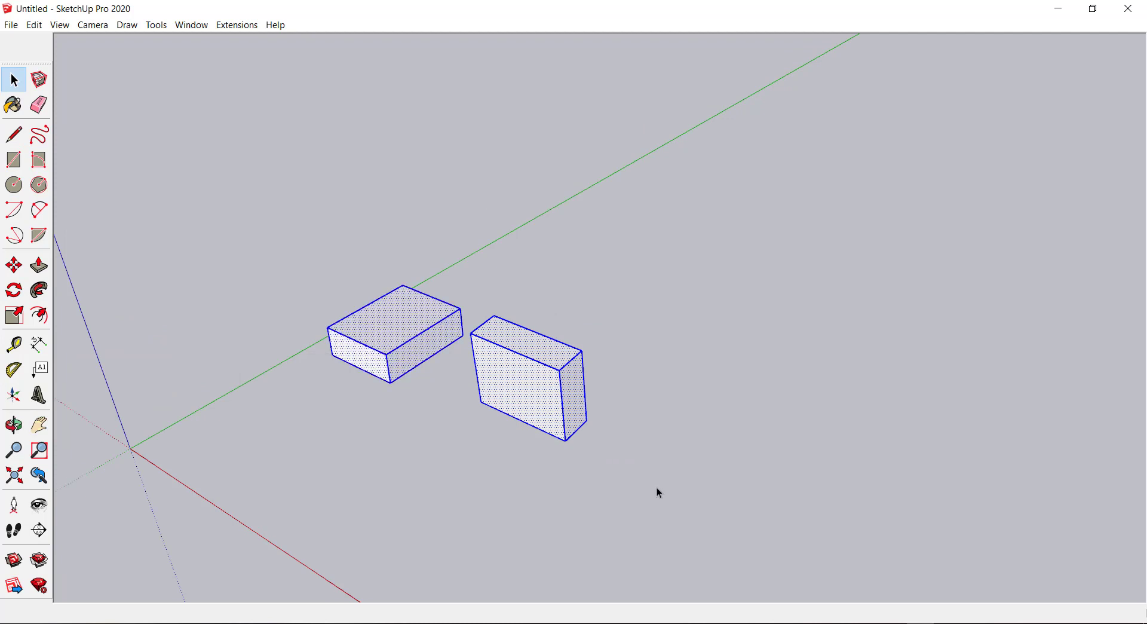
Delete both boxes, leaving the flat square face.
{"action": "key", "text": "Delete"}
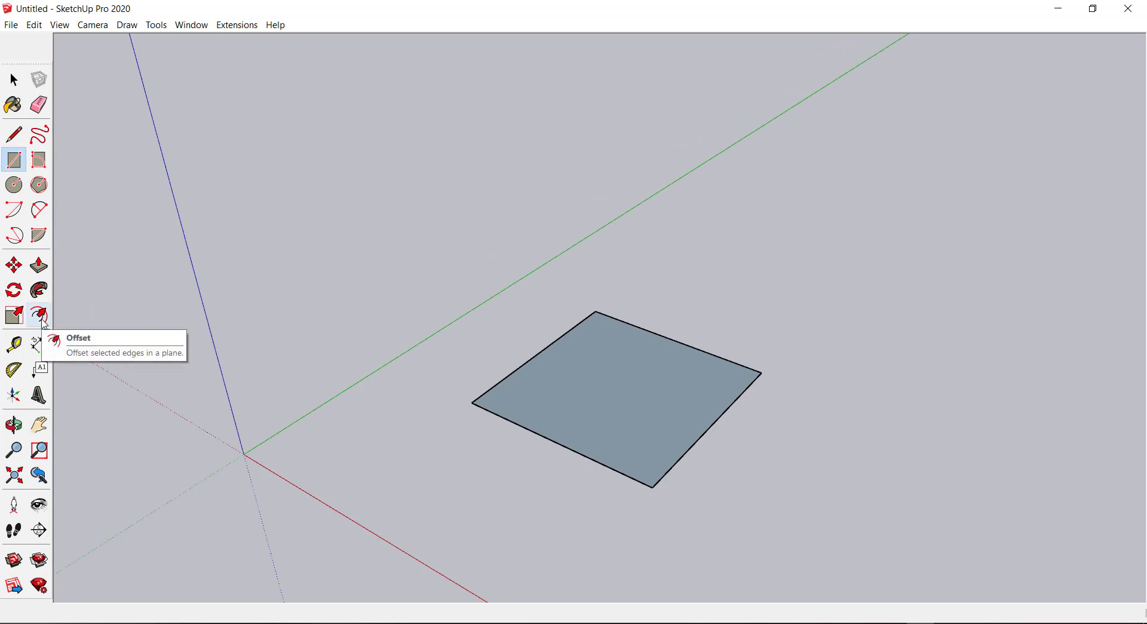
{"action": "left_click", "coordinate": [43, 321]}
{"action": "scroll", "coordinate": [152, 378], "scroll_direction": "down", "scroll_amount": 3}
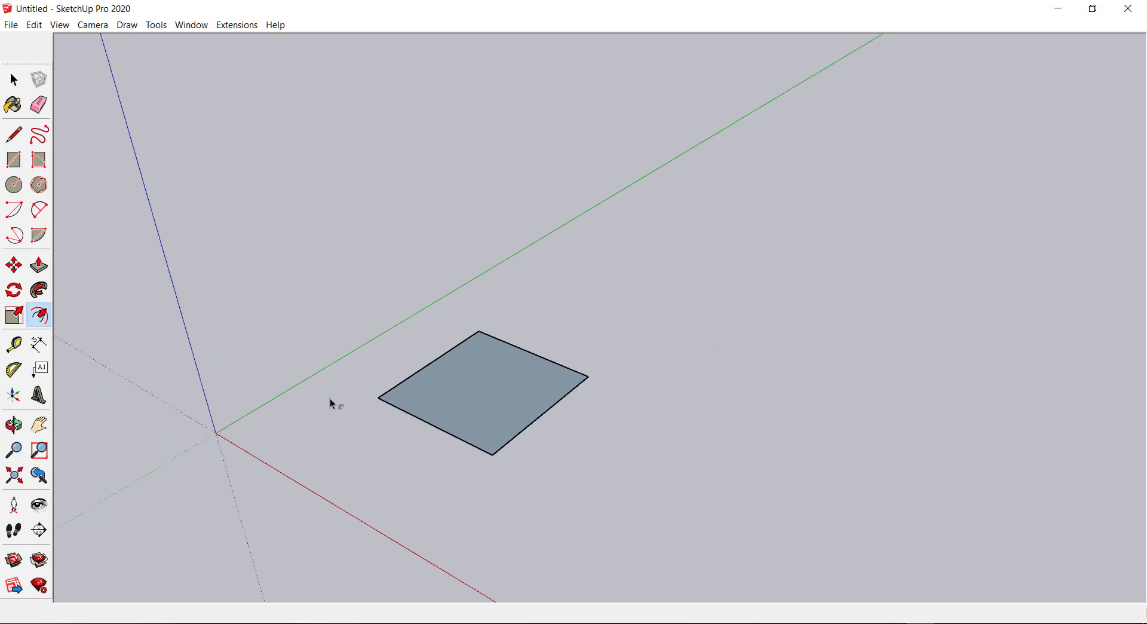
{"action": "scroll", "coordinate": [331, 397], "scroll_direction": "up", "scroll_amount": 3}
{"action": "scroll", "coordinate": [750, 400], "scroll_direction": "up", "scroll_amount": 2}
{"action": "scroll", "coordinate": [750, 401], "scroll_direction": "up", "scroll_amount": 2}
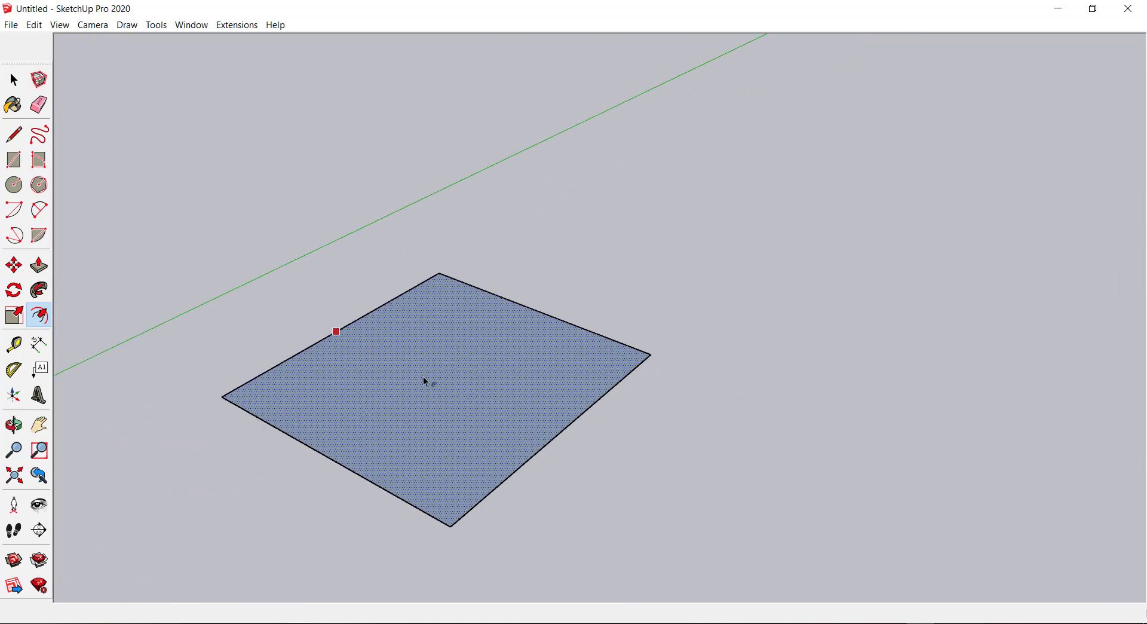
{"action": "scroll", "coordinate": [423, 377], "scroll_direction": "up", "scroll_amount": 2}
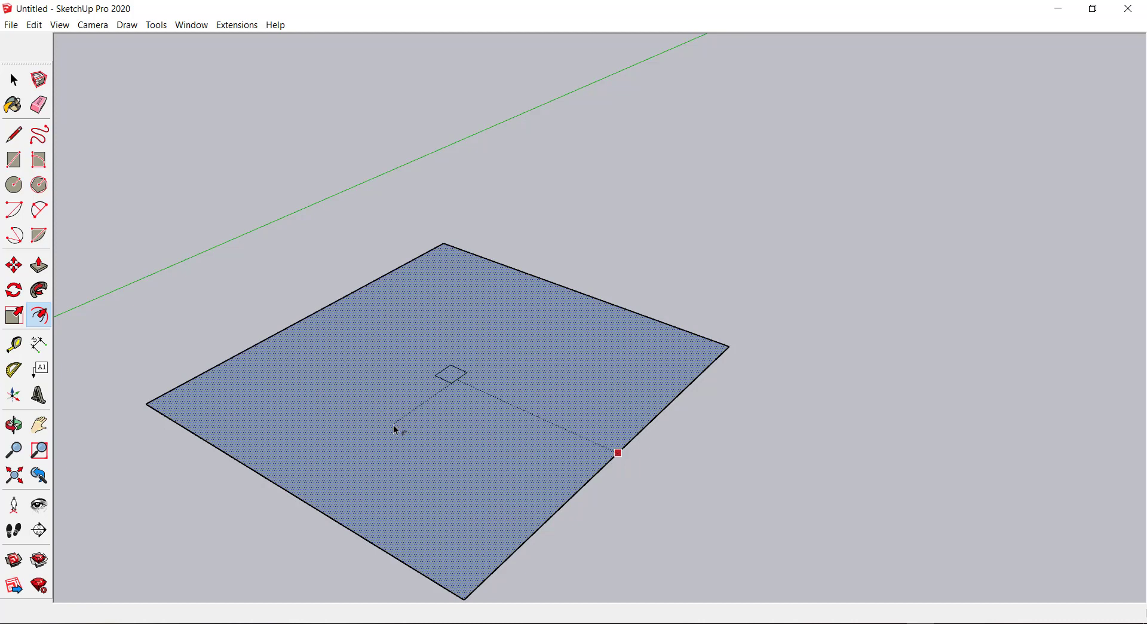
Offset the square face's outline slightly inward to form an inset border.
{"action": "scroll", "coordinate": [439, 456], "scroll_direction": "down", "scroll_amount": 2}
{"action": "scroll", "coordinate": [445, 472], "scroll_direction": "down", "scroll_amount": 1}
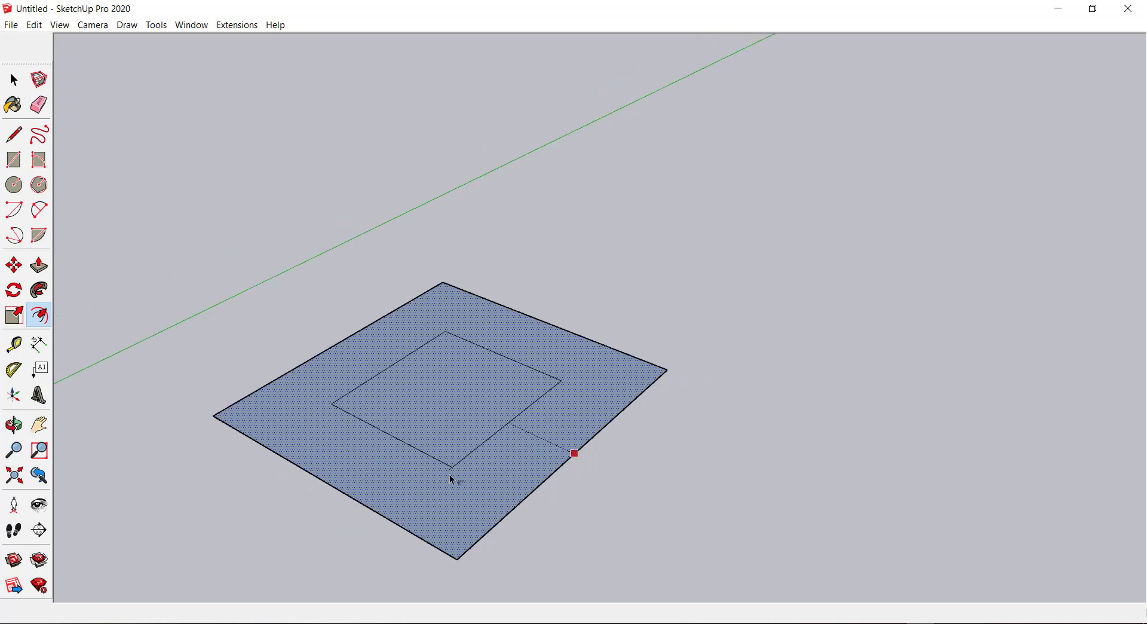
{"action": "scroll", "coordinate": [449, 481], "scroll_direction": "down", "scroll_amount": 2}
{"action": "scroll", "coordinate": [450, 481], "scroll_direction": "down", "scroll_amount": 1}
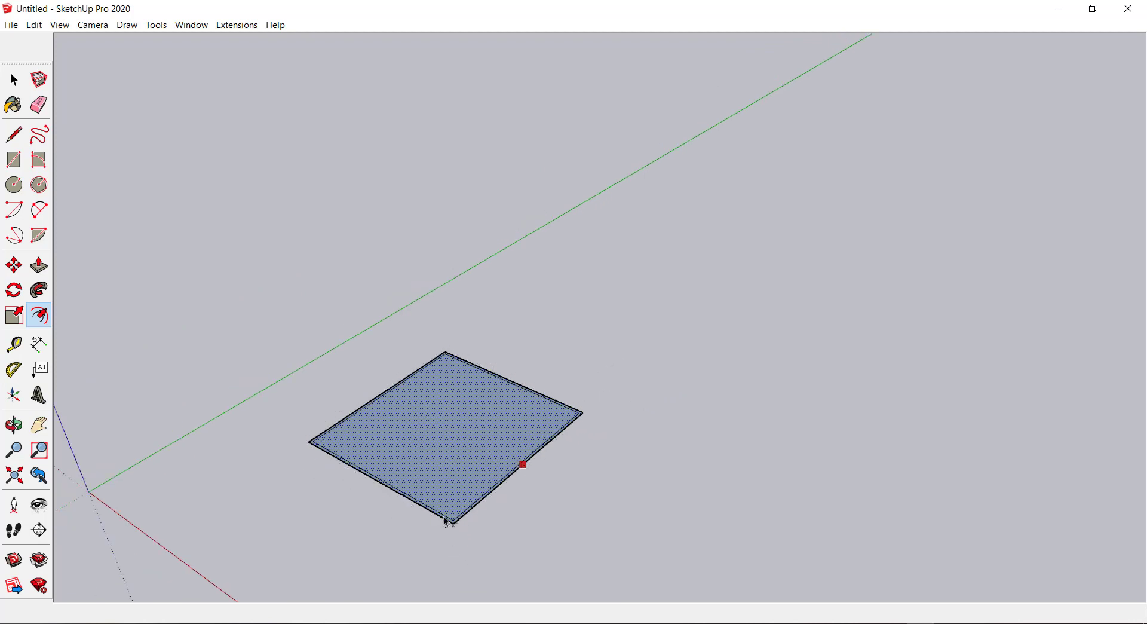
{"action": "scroll", "coordinate": [443, 501], "scroll_direction": "up", "scroll_amount": 2}
{"action": "scroll", "coordinate": [443, 501], "scroll_direction": "up", "scroll_amount": 1}
{"action": "scroll", "coordinate": [443, 500], "scroll_direction": "up", "scroll_amount": 1}
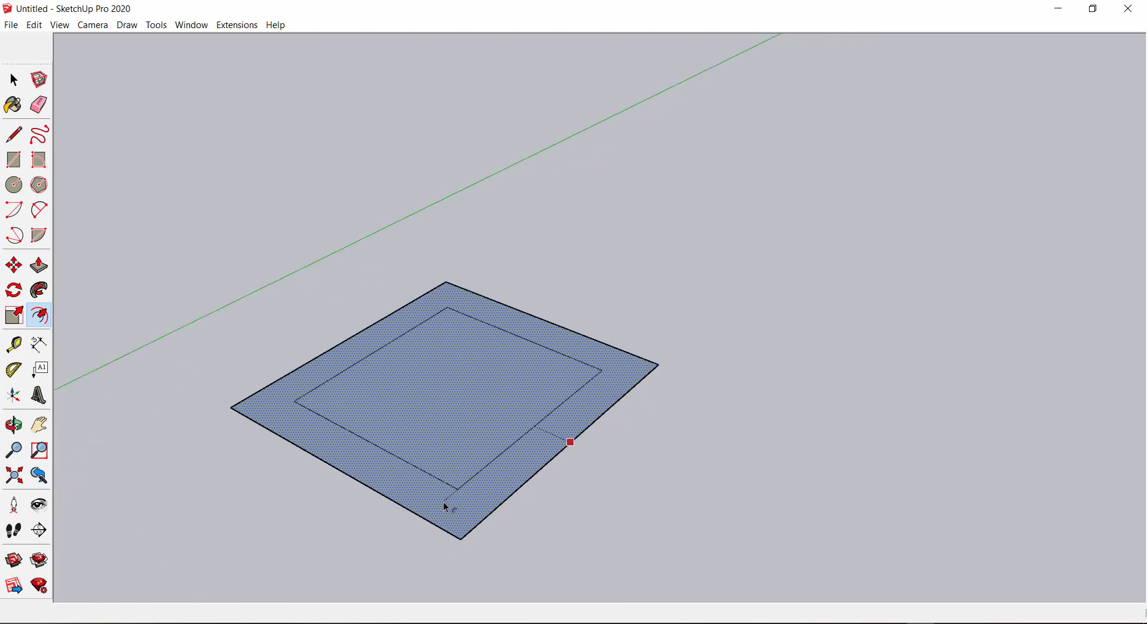
{"action": "scroll", "coordinate": [444, 500], "scroll_direction": "down", "scroll_amount": 1}
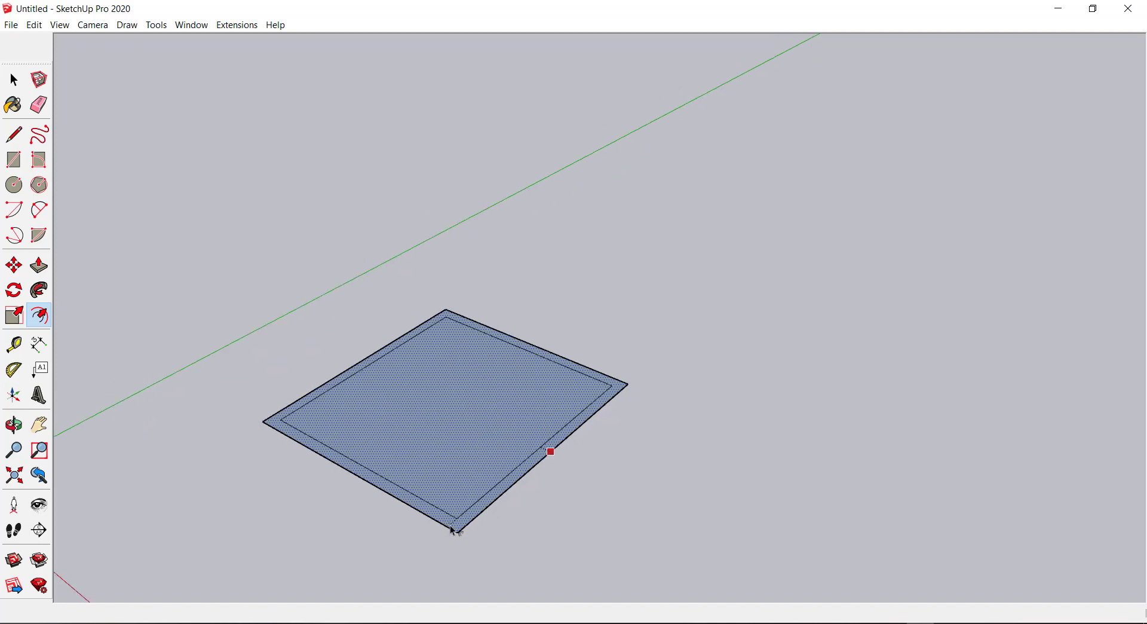
{"action": "left_click", "coordinate": [453, 530]}
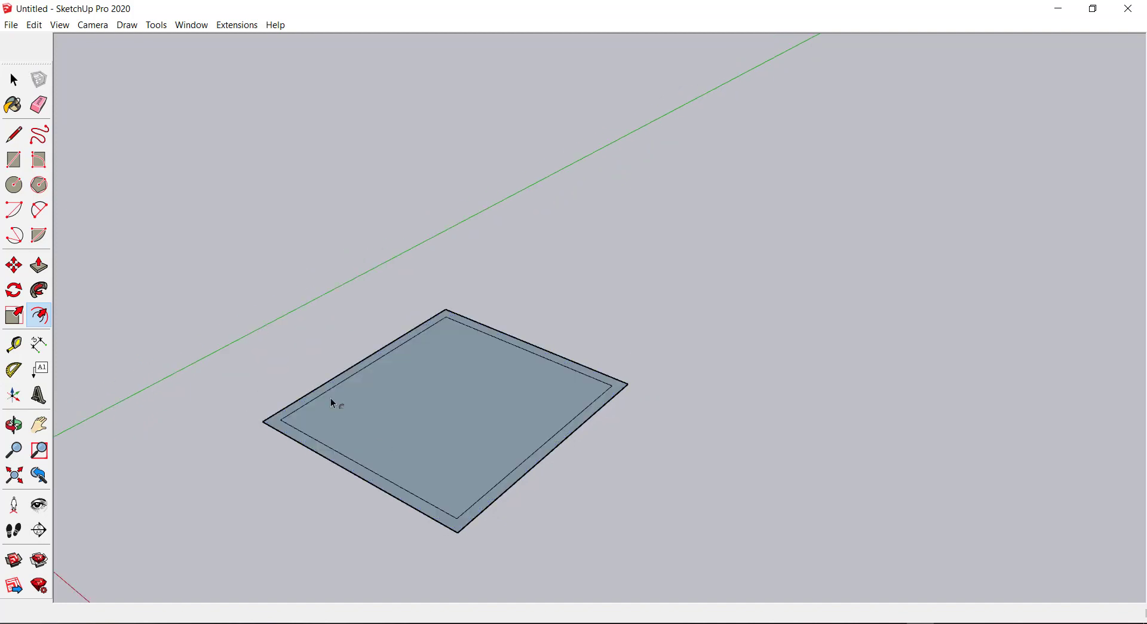
Pull the square's outer rim upward into thin tray walls.
{"action": "scroll", "coordinate": [257, 361], "scroll_direction": "down", "scroll_amount": 2}
{"action": "scroll", "coordinate": [252, 336], "scroll_direction": "up", "scroll_amount": 2}
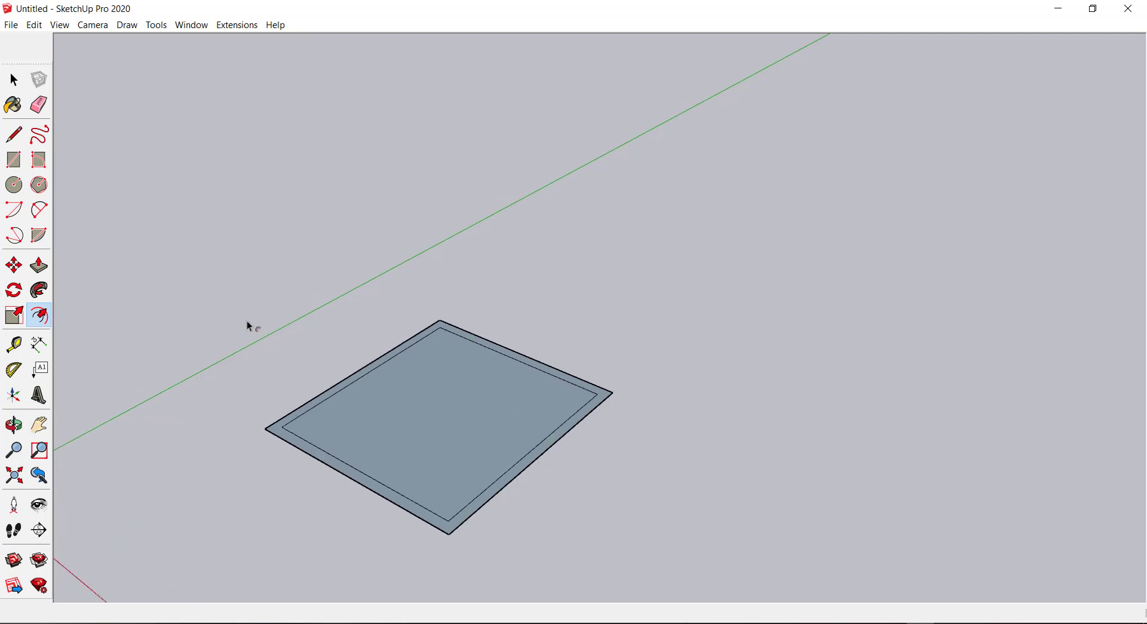
{"action": "scroll", "coordinate": [236, 349], "scroll_direction": "up", "scroll_amount": 1}
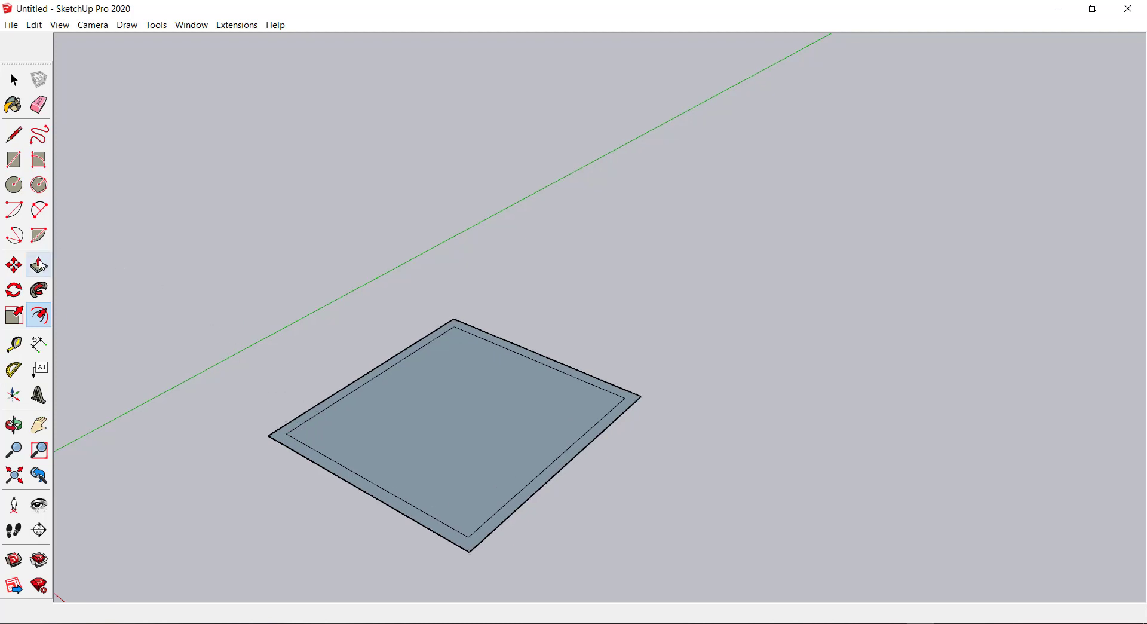
{"action": "left_click", "coordinate": [38, 265]}
{"action": "scroll", "coordinate": [489, 559], "scroll_direction": "up", "scroll_amount": 1}
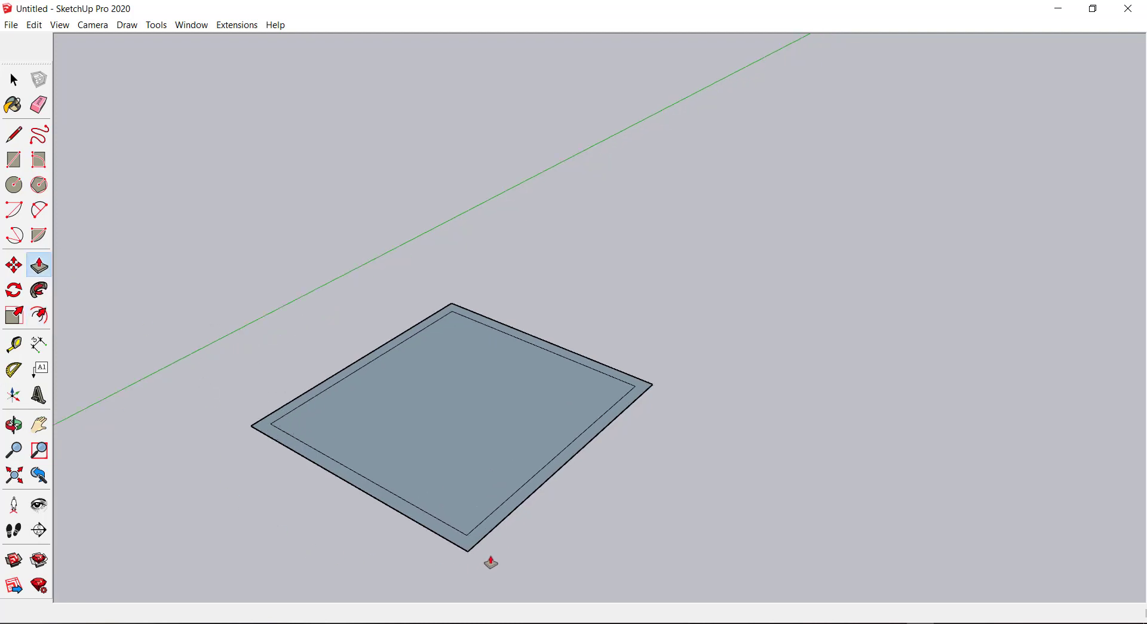
{"action": "scroll", "coordinate": [488, 543], "scroll_direction": "up", "scroll_amount": 2}
{"action": "scroll", "coordinate": [487, 538], "scroll_direction": "up", "scroll_amount": 2}
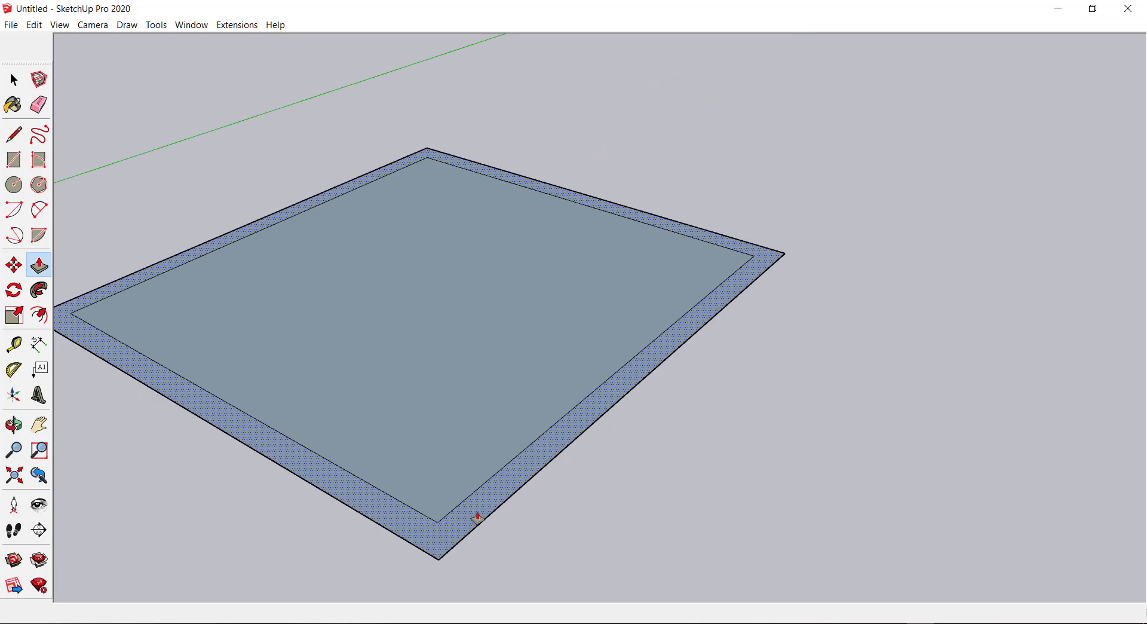
{"action": "scroll", "coordinate": [478, 517], "scroll_direction": "down", "scroll_amount": 1}
{"action": "scroll", "coordinate": [474, 519], "scroll_direction": "down", "scroll_amount": 2}
{"action": "left_click_drag", "start_coordinate": [474, 504], "coordinate": [486, 417]}
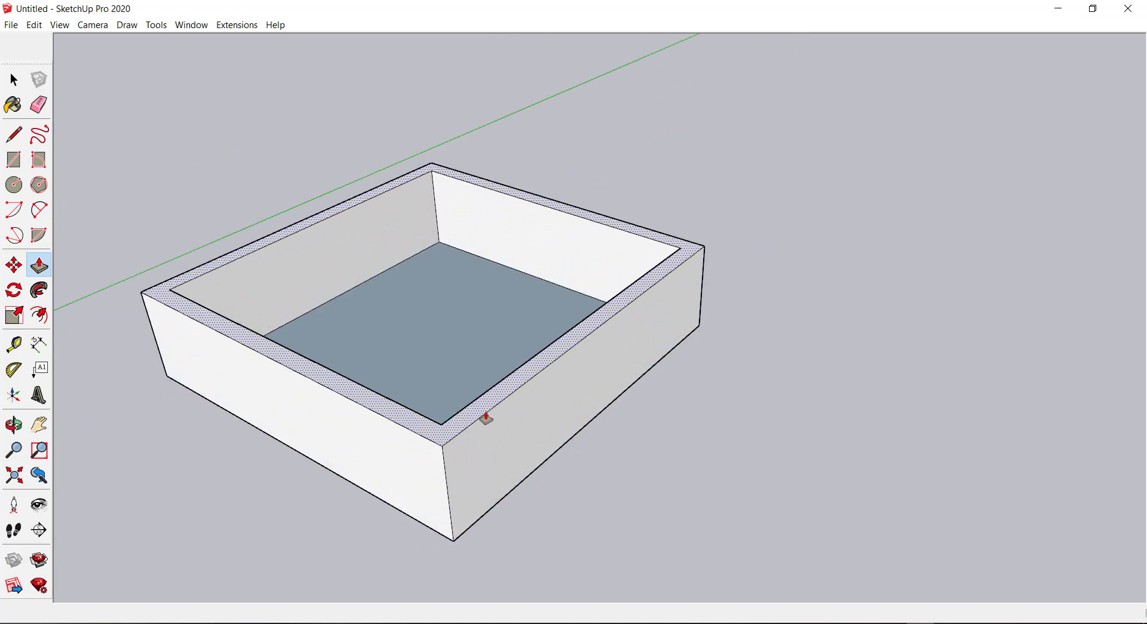
Orbit and zoom around the tray to inspect its walls and sunken floor.
{"action": "scroll", "coordinate": [454, 437], "scroll_direction": "down", "scroll_amount": 2}
{"action": "scroll", "coordinate": [406, 450], "scroll_direction": "down", "scroll_amount": 1}
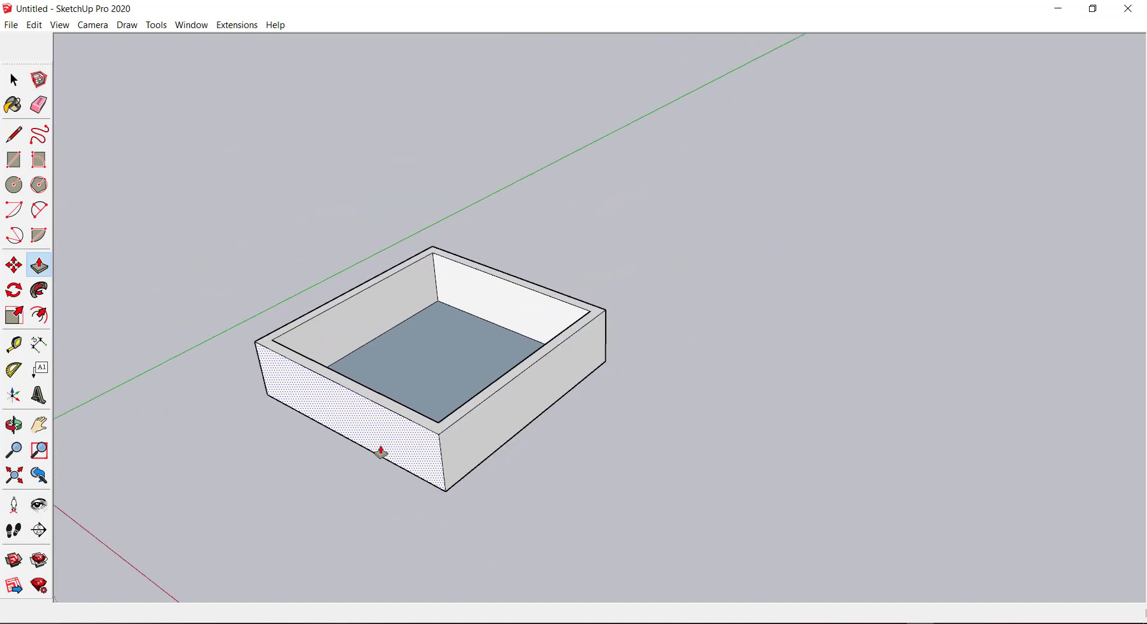
{"action": "scroll", "coordinate": [382, 453], "scroll_direction": "down", "scroll_amount": 1}
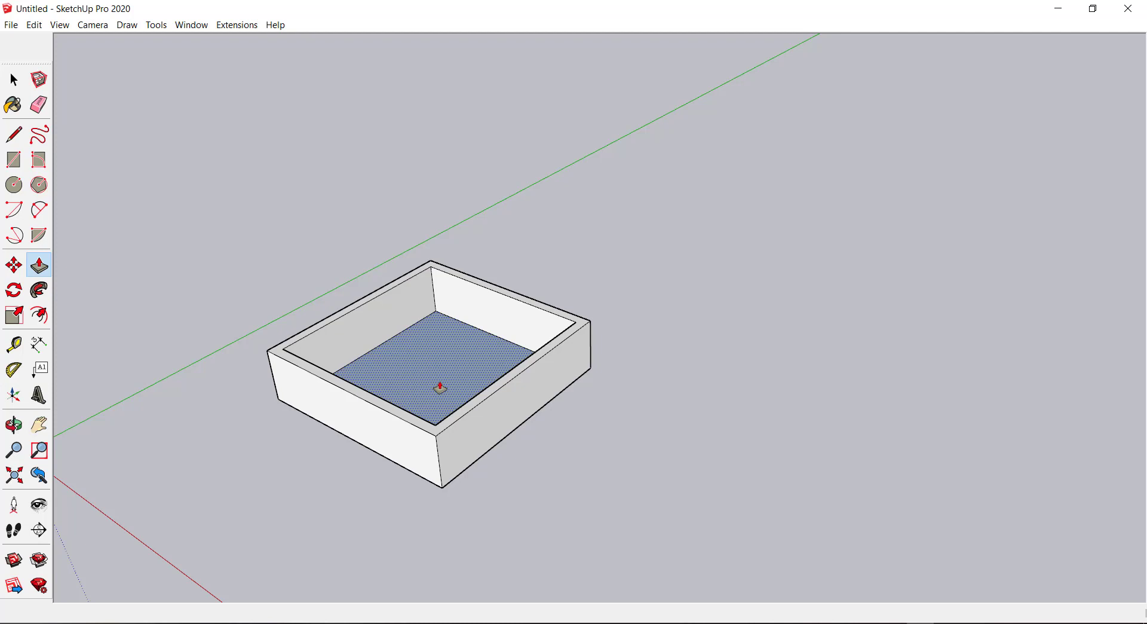
{"action": "scroll", "coordinate": [345, 394], "scroll_direction": "down", "scroll_amount": 2}
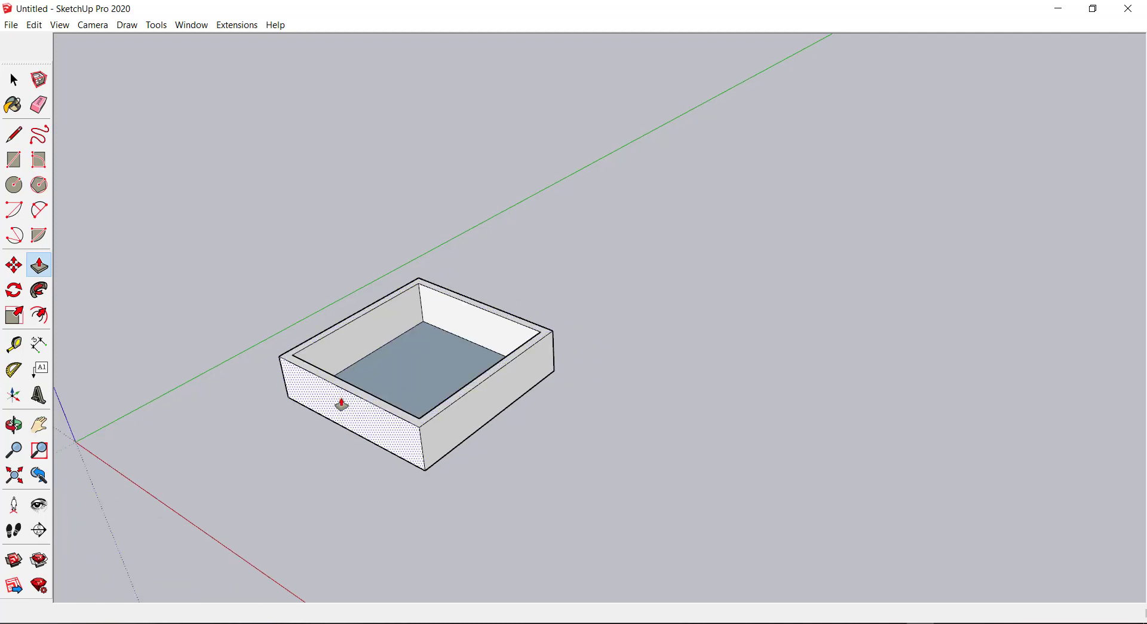
{"action": "scroll", "coordinate": [337, 397], "scroll_direction": "down", "scroll_amount": 1}
{"action": "mouse_move", "coordinate": [362, 445]}
{"action": "middle_mouse_down"}
{"action": "mouse_move", "coordinate": [591, 466]}
{"action": "mouse_move", "coordinate": [420, 494]}
{"action": "mouse_move", "coordinate": [384, 424]}
{"action": "middle_mouse_up"}
{"action": "key", "text": "p"}
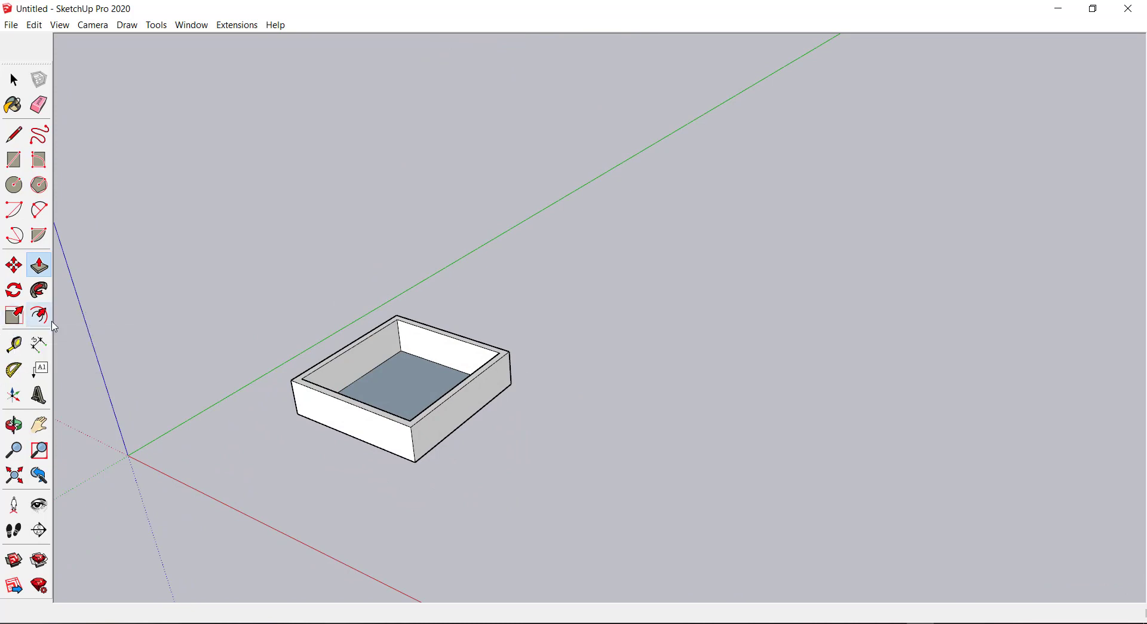
{"action": "middle_click_drag", "start_coordinate": [209, 335], "coordinate": [300, 343]}
{"action": "scroll", "coordinate": [299, 341], "scroll_direction": "up", "scroll_amount": 2}
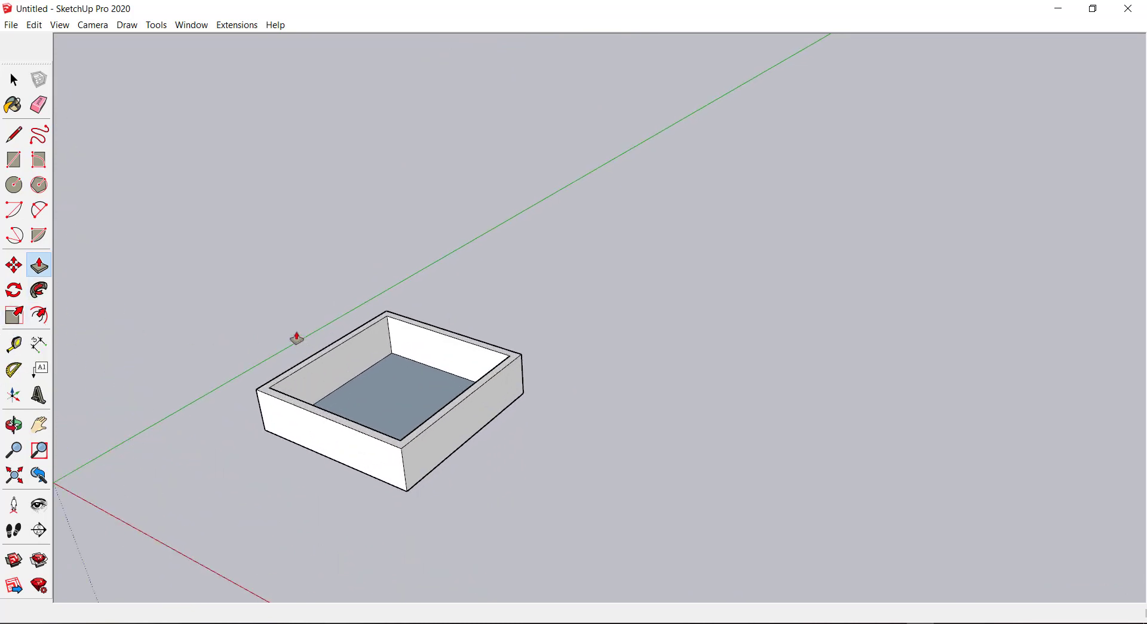
{"action": "scroll", "coordinate": [66, 337], "scroll_direction": "down", "scroll_amount": 1}
{"action": "scroll", "coordinate": [80, 361], "scroll_direction": "down", "scroll_amount": 1}
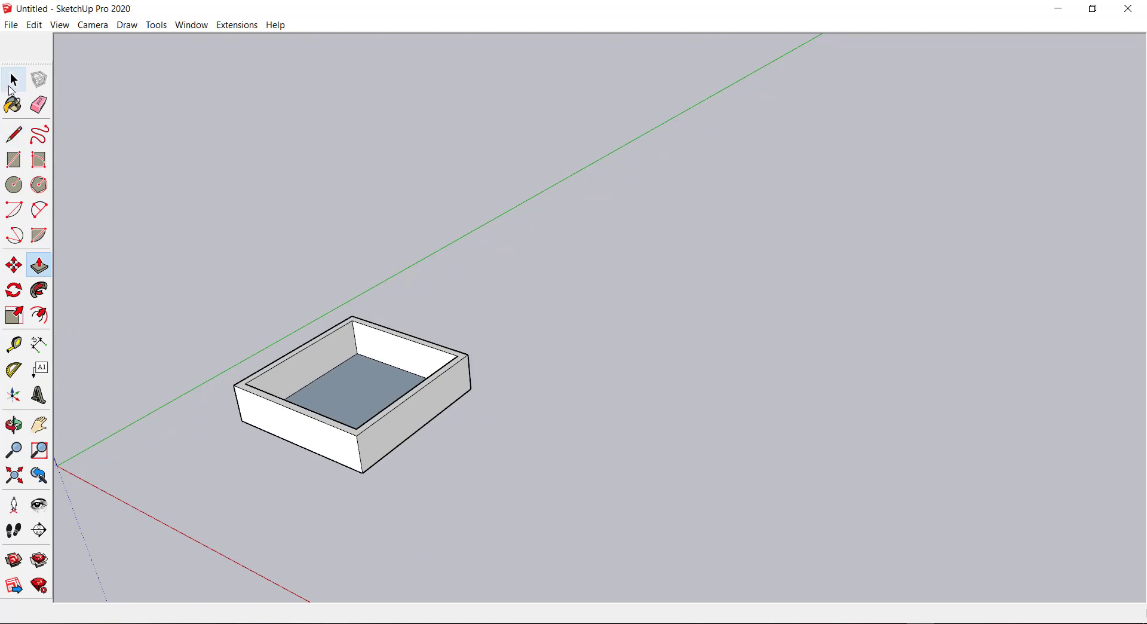
Window-select the whole tray and delete it.
{"action": "left_click", "coordinate": [13, 82]}
{"action": "left_click_drag", "start_coordinate": [179, 189], "coordinate": [572, 492]}
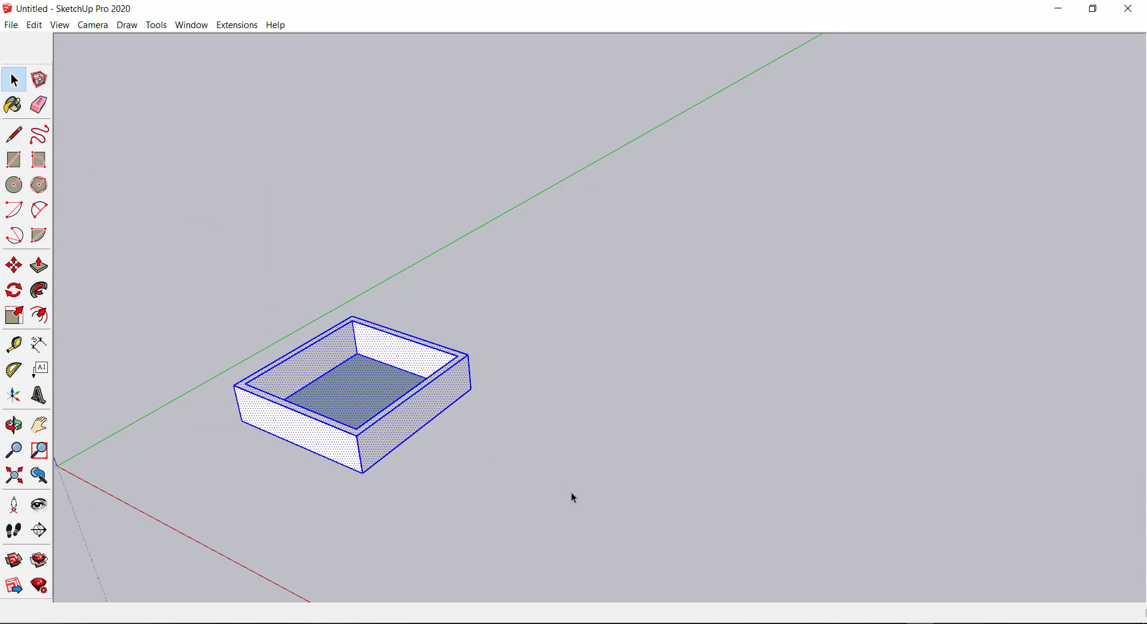
{"action": "key", "text": "Delete"}
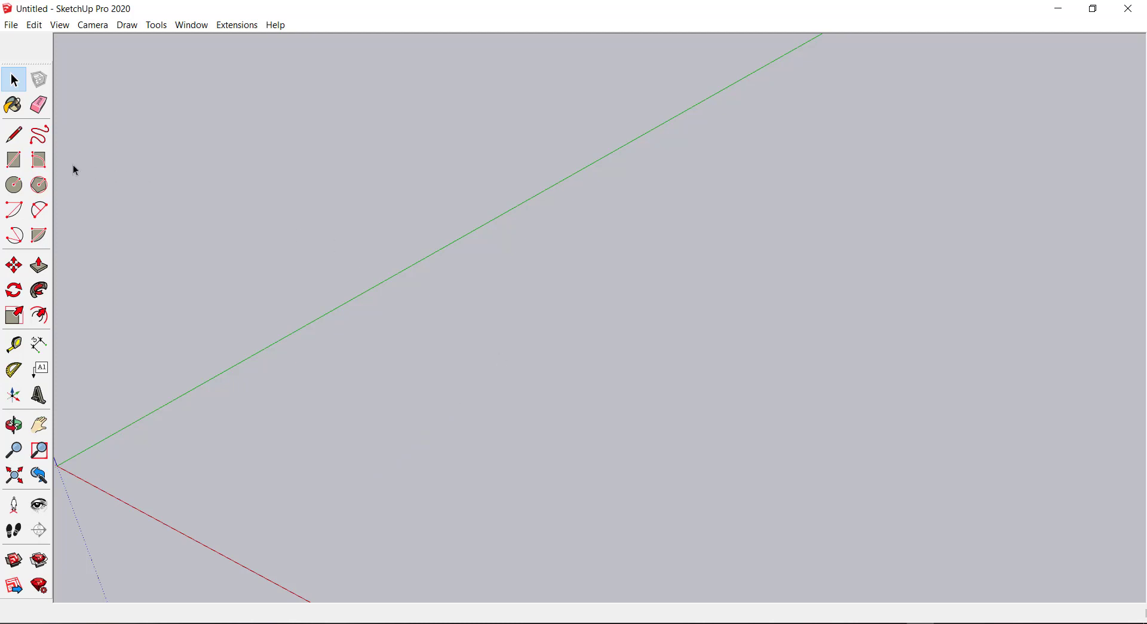
Draw a circle on the ground plane.
{"action": "left_click", "coordinate": [14, 176]}
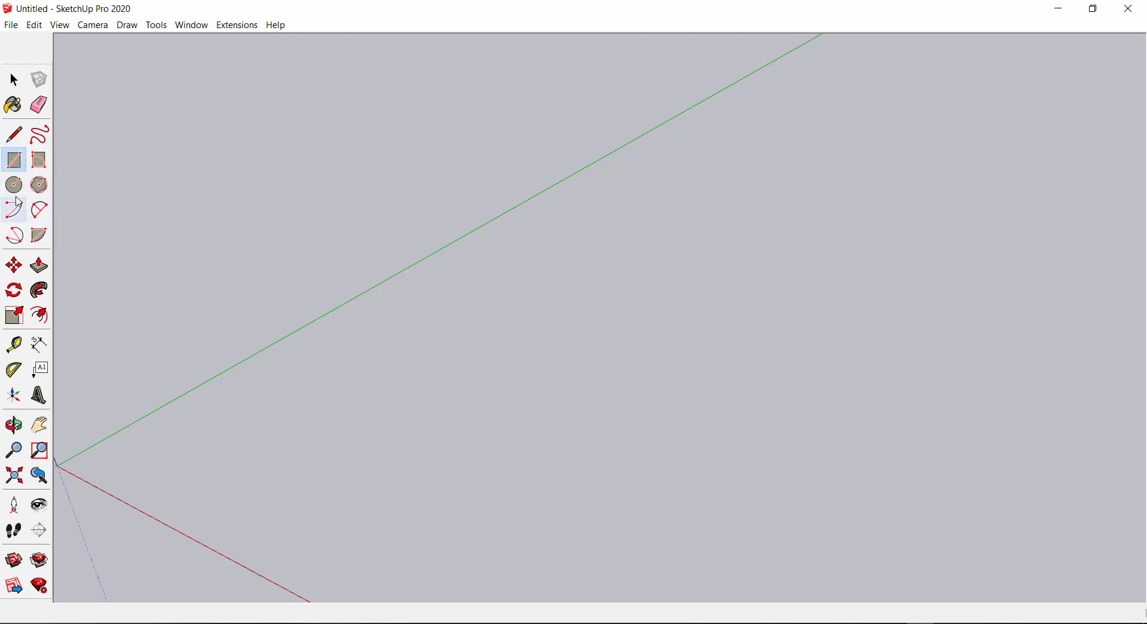
{"action": "left_click", "coordinate": [333, 413]}
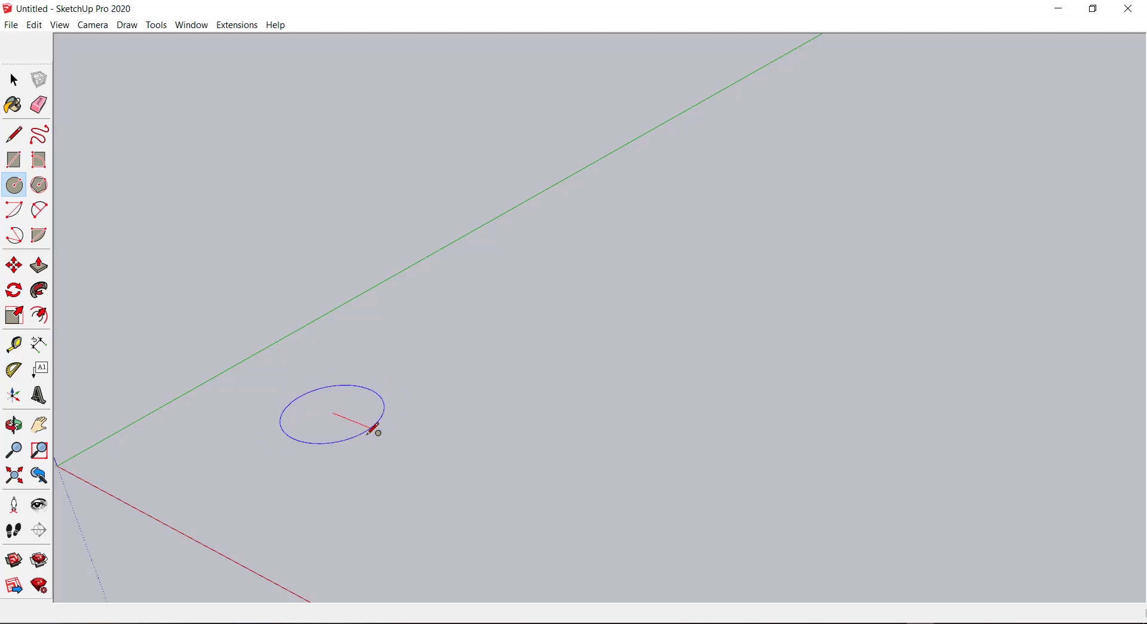
{"action": "left_click", "coordinate": [370, 430]}
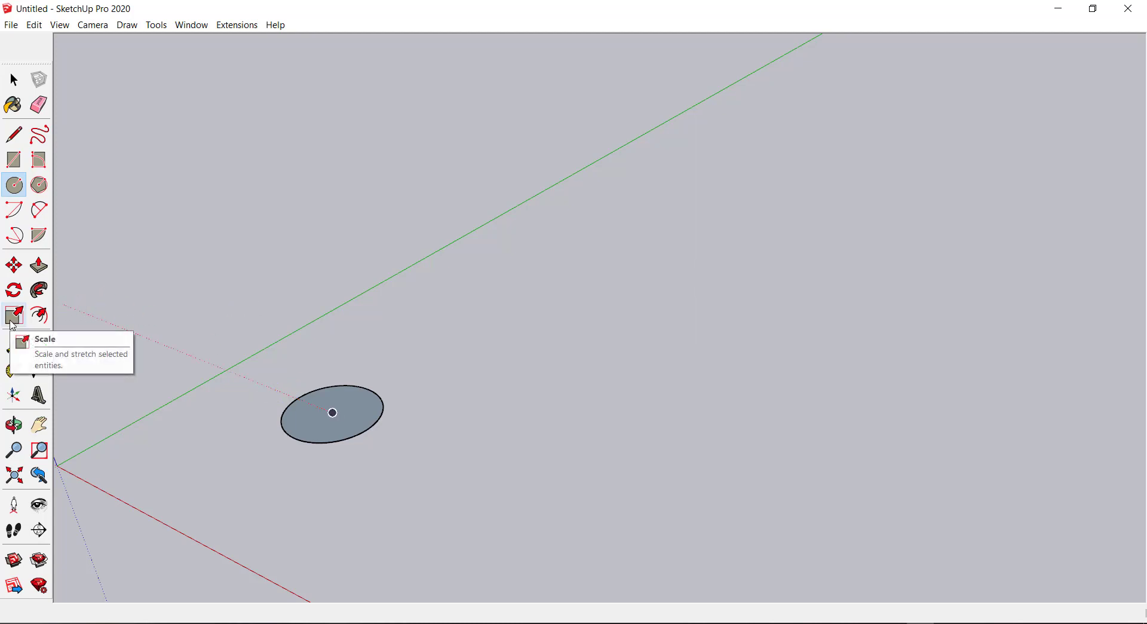
Stretch the circle along the red axis and the other axis, then shrink it uniformly.
{"action": "left_click", "coordinate": [13, 316]}
{"action": "scroll", "coordinate": [179, 352], "scroll_direction": "down", "scroll_amount": 2}
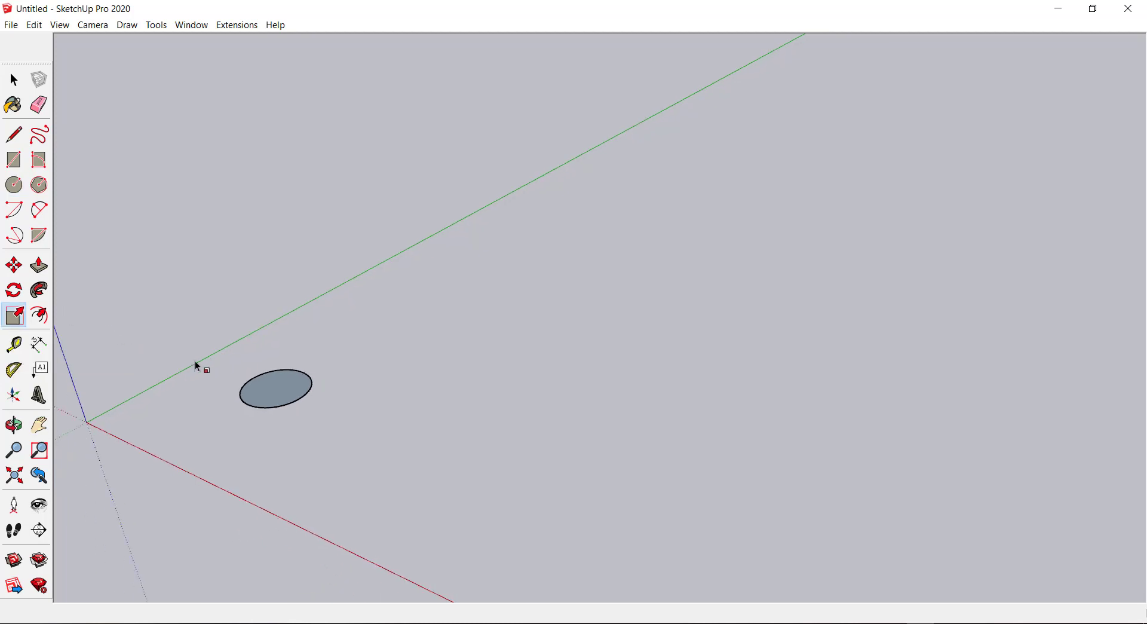
{"action": "scroll", "coordinate": [221, 371], "scroll_direction": "up", "scroll_amount": 3}
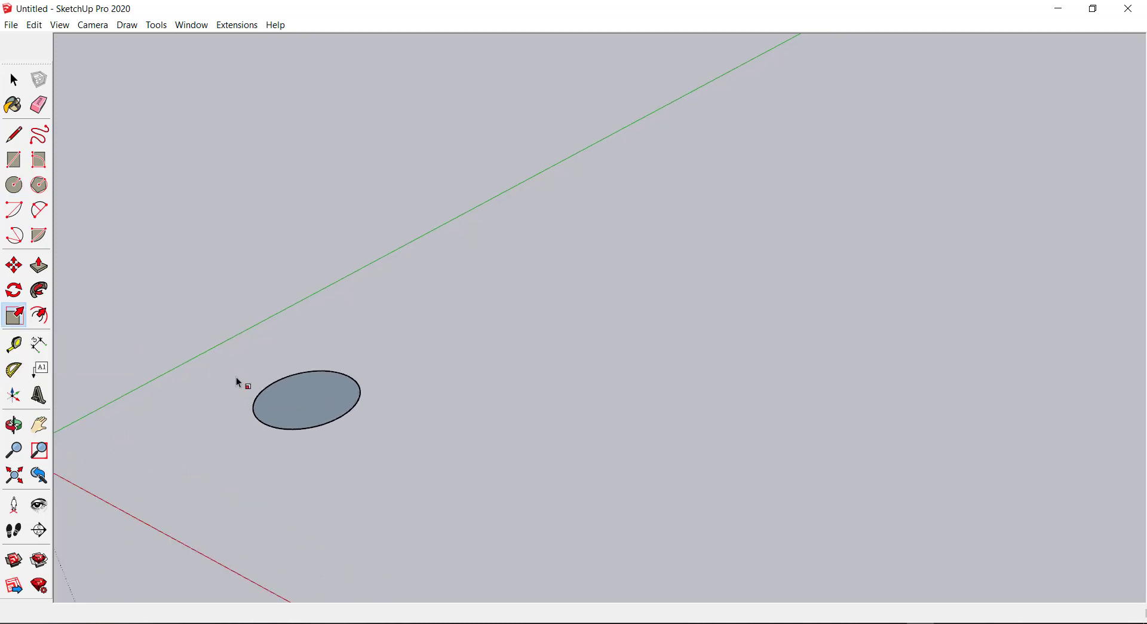
{"action": "left_click", "coordinate": [266, 384]}
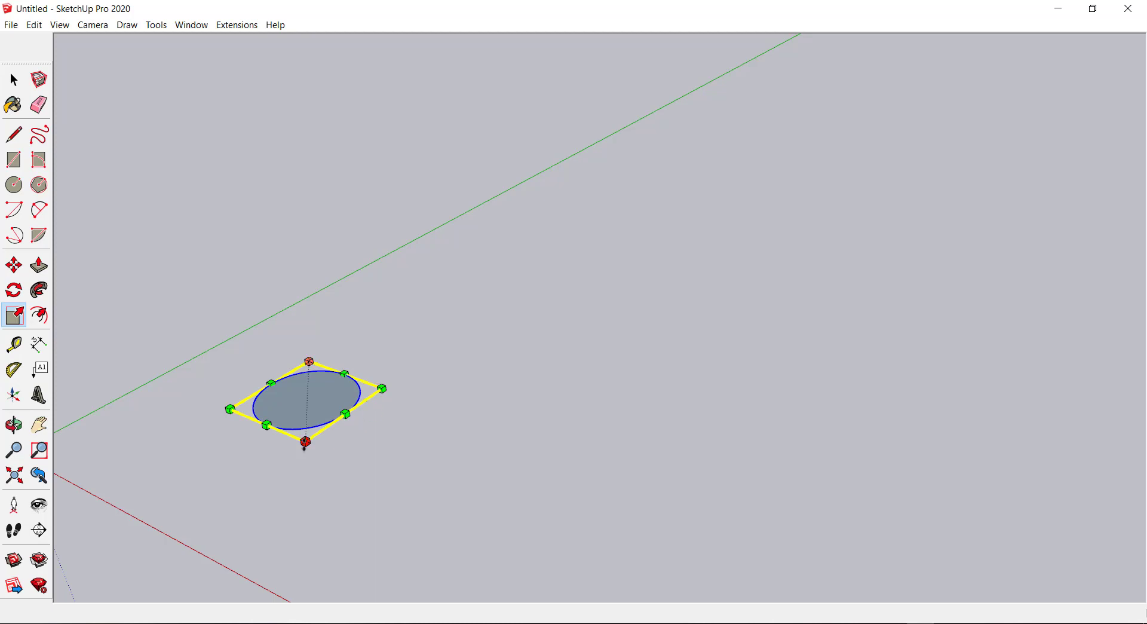
{"action": "mouse_move", "coordinate": [212, 455]}
{"action": "middle_mouse_down"}
{"action": "mouse_move", "coordinate": [273, 447]}
{"action": "mouse_move", "coordinate": [335, 399]}
{"action": "middle_mouse_up"}
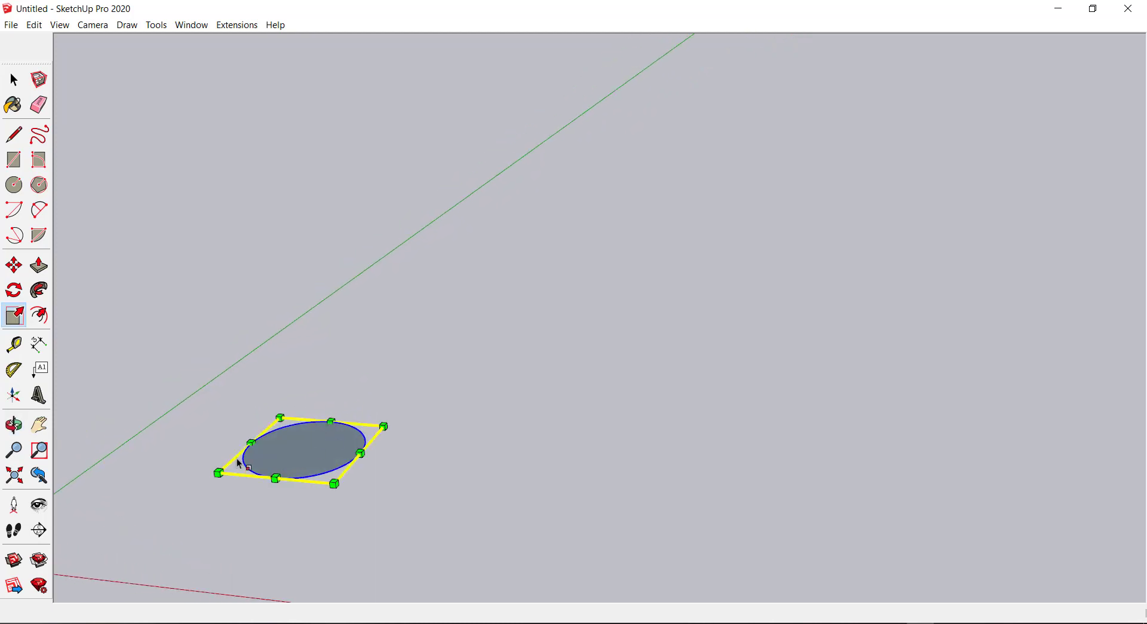
{"action": "scroll", "coordinate": [196, 489], "scroll_direction": "down", "scroll_amount": 2}
{"action": "scroll", "coordinate": [209, 487], "scroll_direction": "up", "scroll_amount": 3}
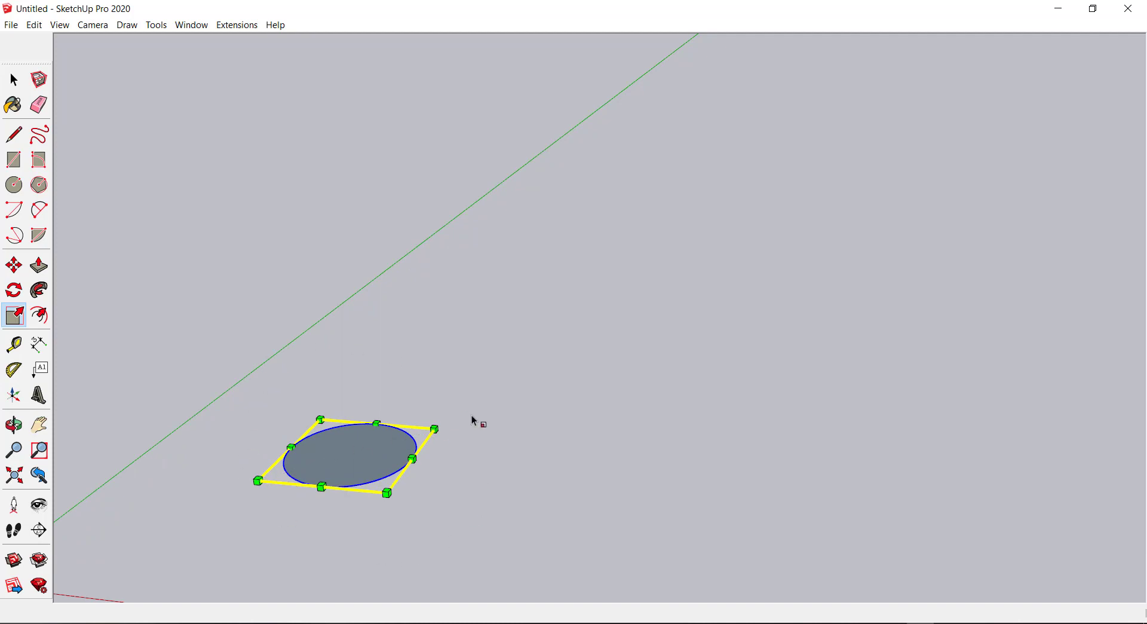
{"action": "left_click_drag", "start_coordinate": [413, 458], "coordinate": [819, 505]}
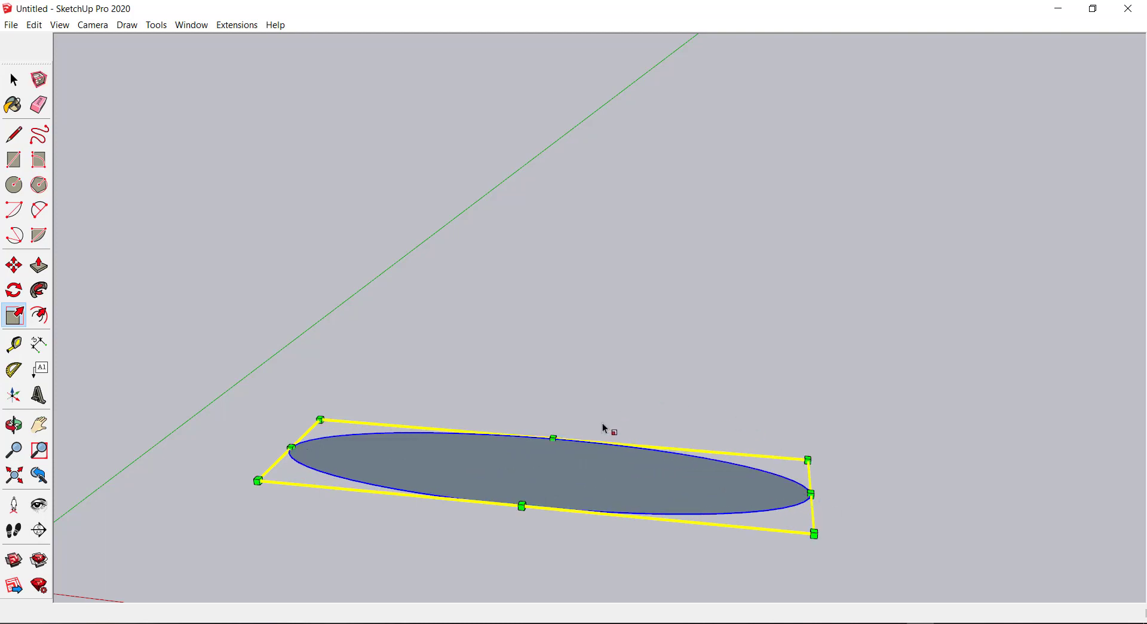
{"action": "left_click_drag", "start_coordinate": [555, 431], "coordinate": [619, 297]}
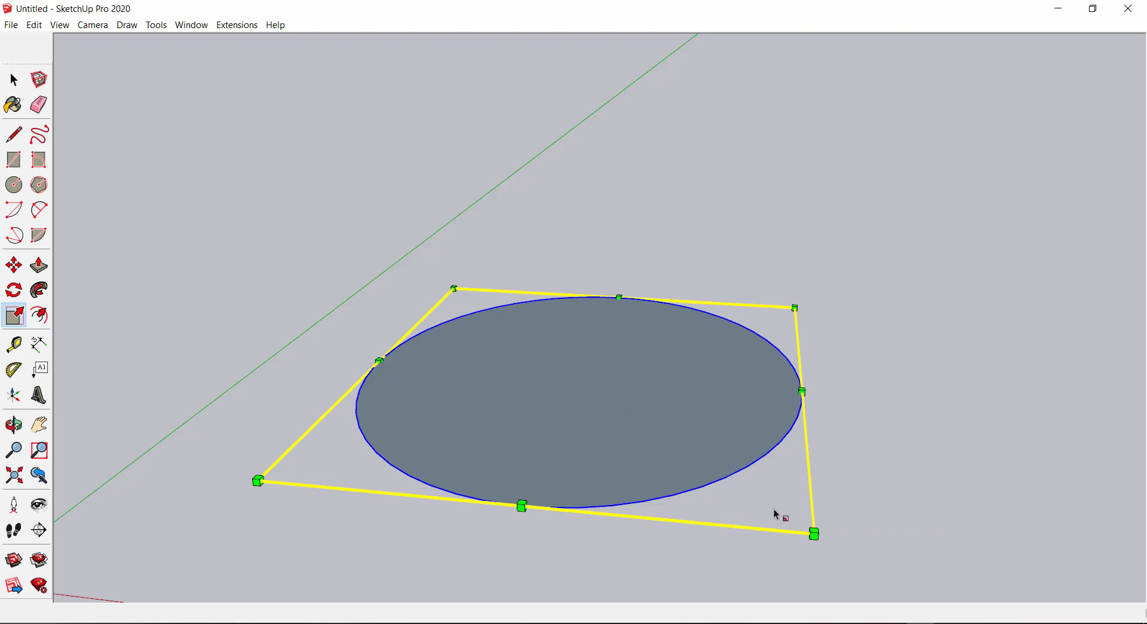
{"action": "mouse_move", "coordinate": [814, 533]}
{"action": "left_mouse_down"}
{"action": "mouse_move", "coordinate": [691, 428]}
{"action": "mouse_move", "coordinate": [566, 389]}
{"action": "left_mouse_up"}
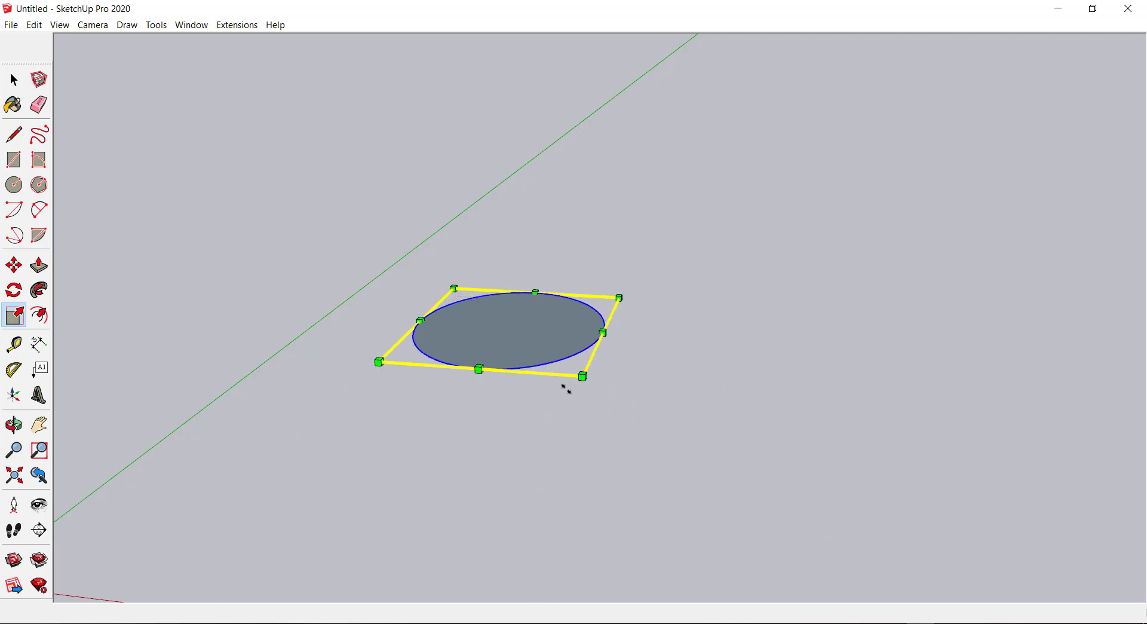
{"action": "left_click", "coordinate": [289, 432]}
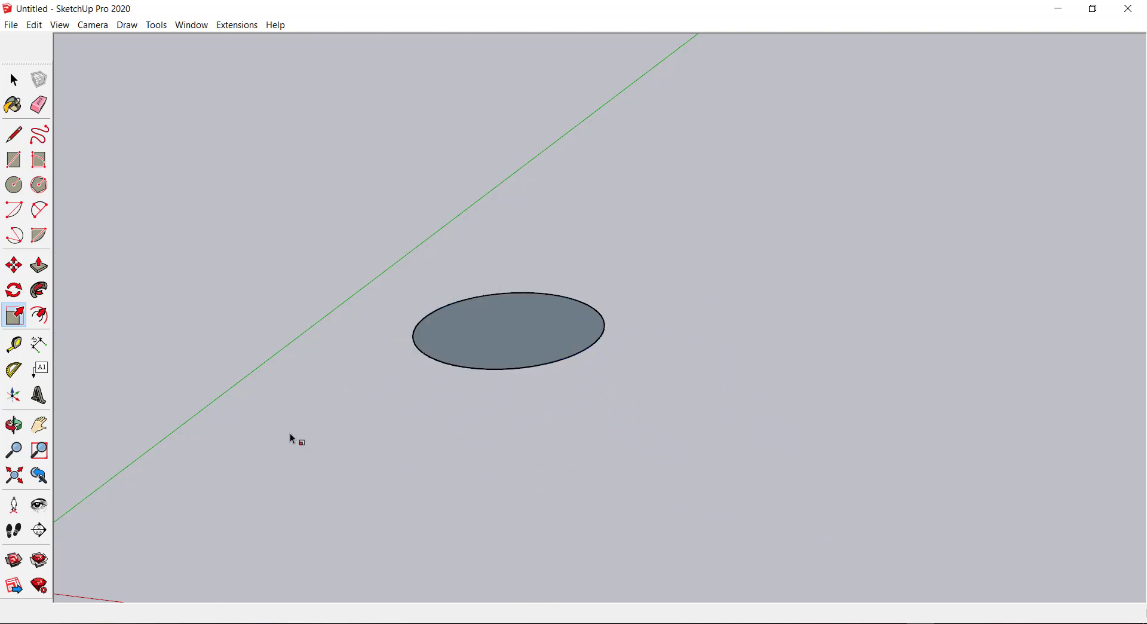
Pull the oval face upward into a short elliptical cylinder.
{"action": "scroll", "coordinate": [545, 287], "scroll_direction": "down", "scroll_amount": 3}
{"action": "scroll", "coordinate": [704, 251], "scroll_direction": "up", "scroll_amount": 2}
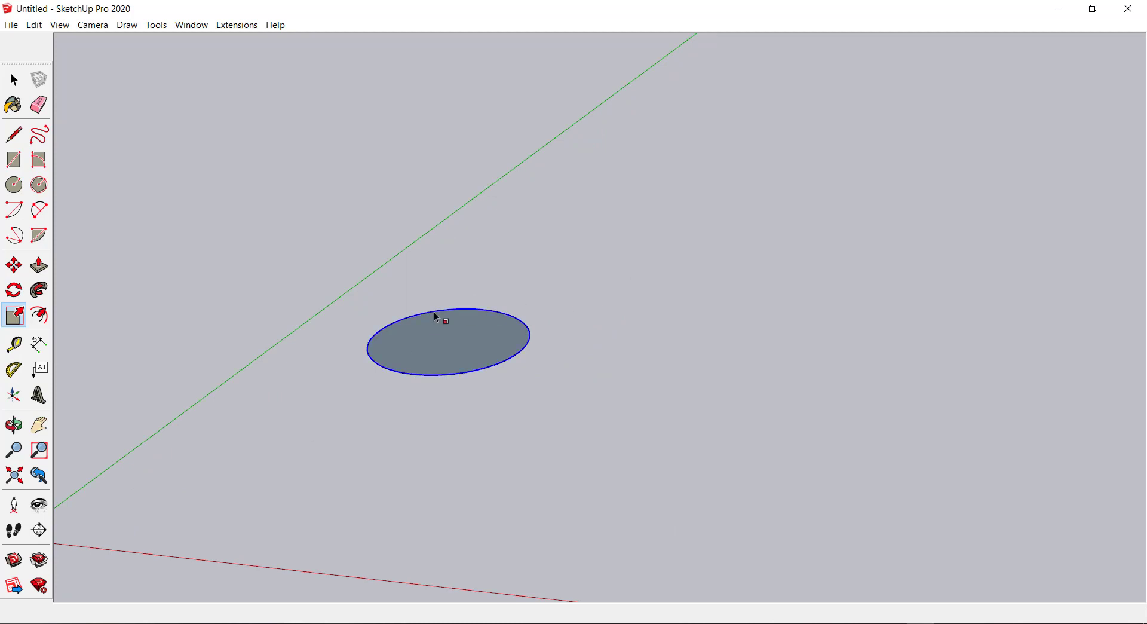
{"action": "scroll", "coordinate": [628, 281], "scroll_direction": "up", "scroll_amount": 2}
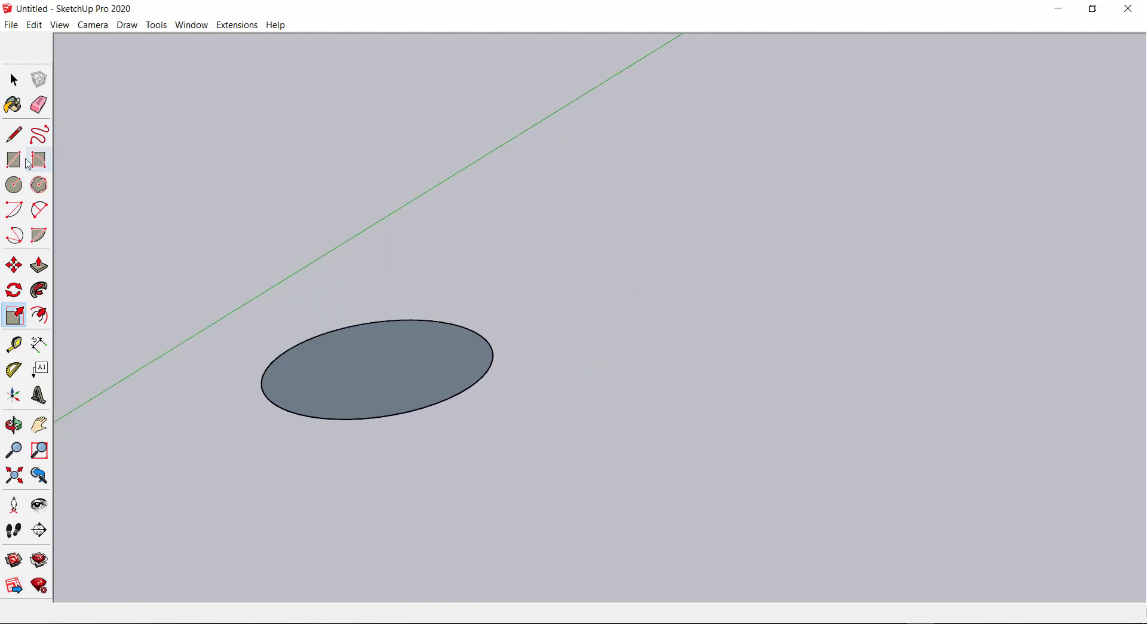
{"action": "left_click", "coordinate": [14, 160]}
{"action": "scroll", "coordinate": [614, 377], "scroll_direction": "down", "scroll_amount": 1}
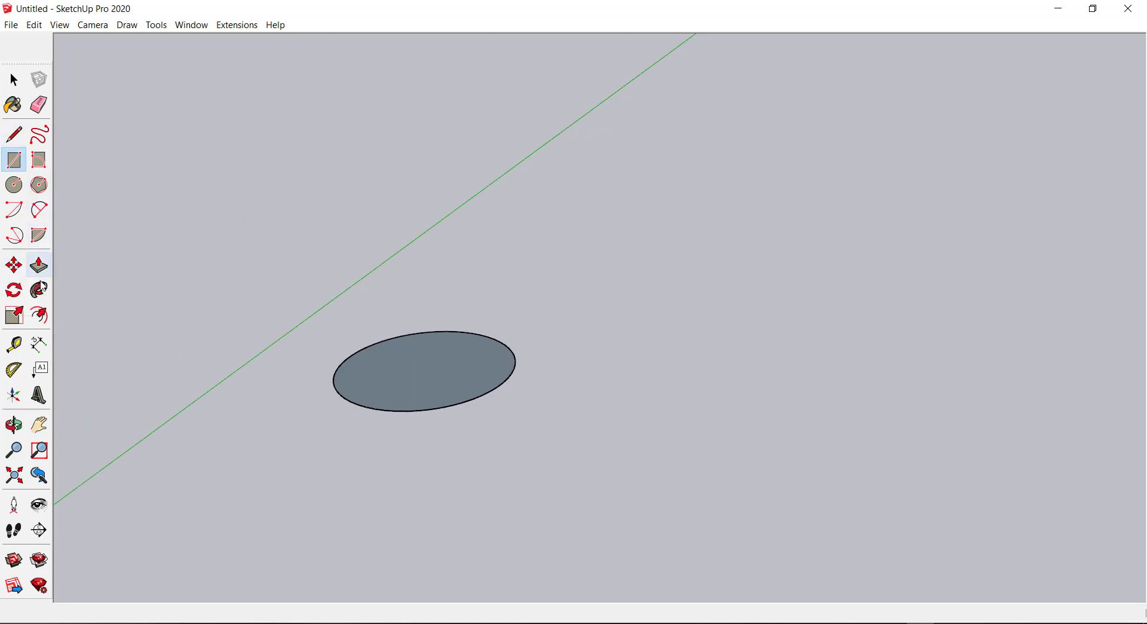
{"action": "left_click", "coordinate": [39, 265]}
{"action": "left_click", "coordinate": [428, 357]}
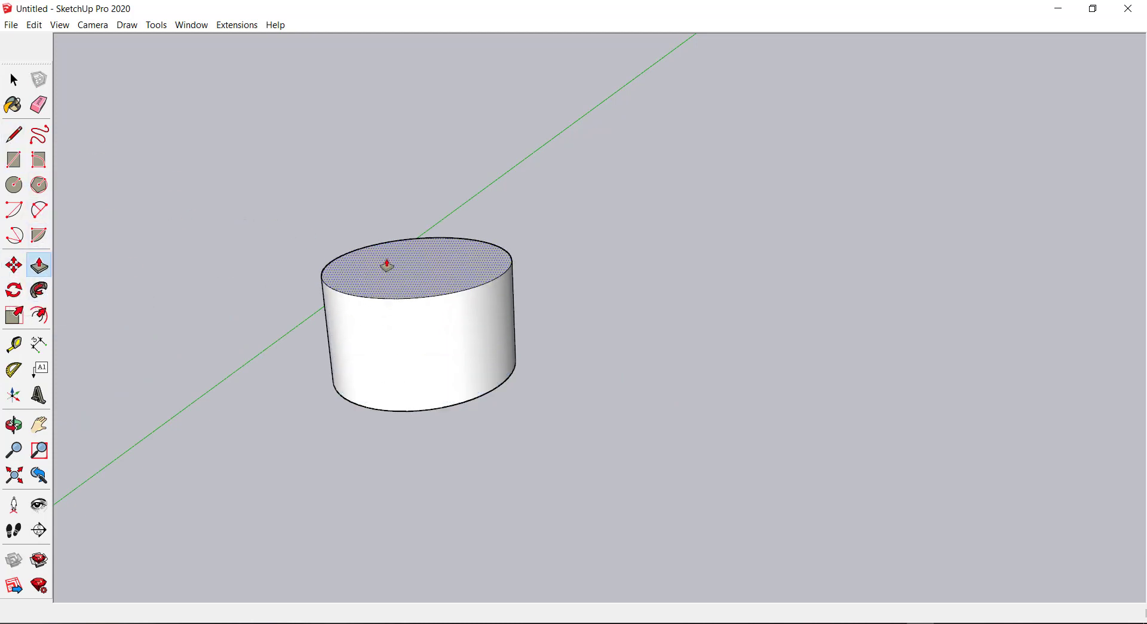
{"action": "left_click", "coordinate": [388, 265]}
Pick the cylinder's top face with Scale, then cancel without changing it.
{"action": "scroll", "coordinate": [387, 264], "scroll_direction": "down", "scroll_amount": 2}
{"action": "left_click", "coordinate": [15, 315]}
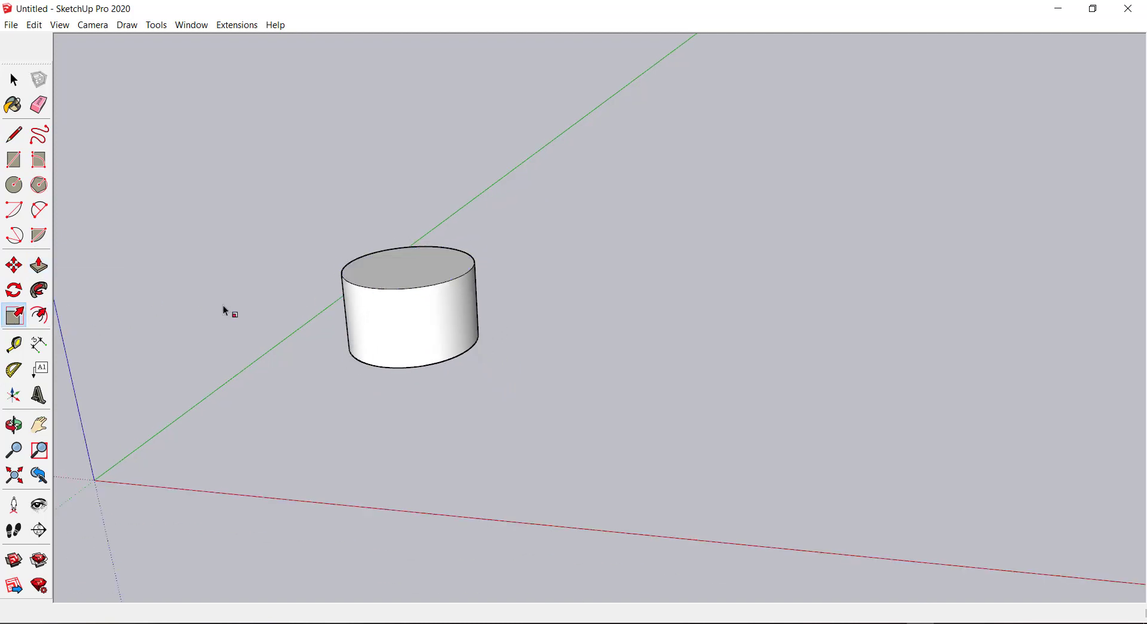
{"action": "left_click", "coordinate": [384, 278]}
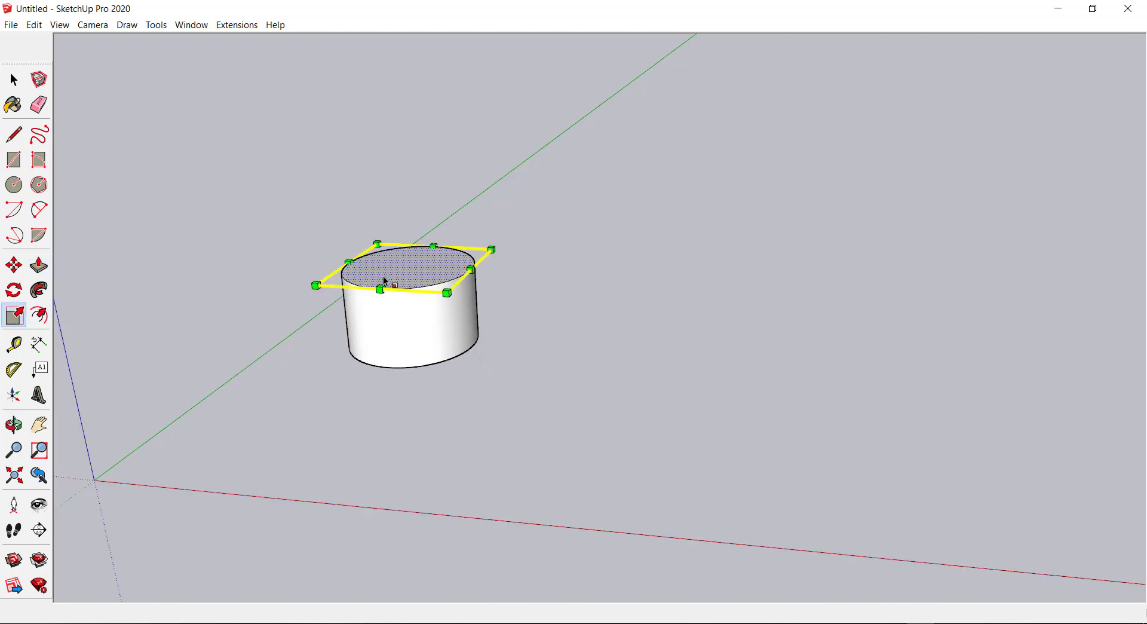
{"action": "key", "text": "Escape"}
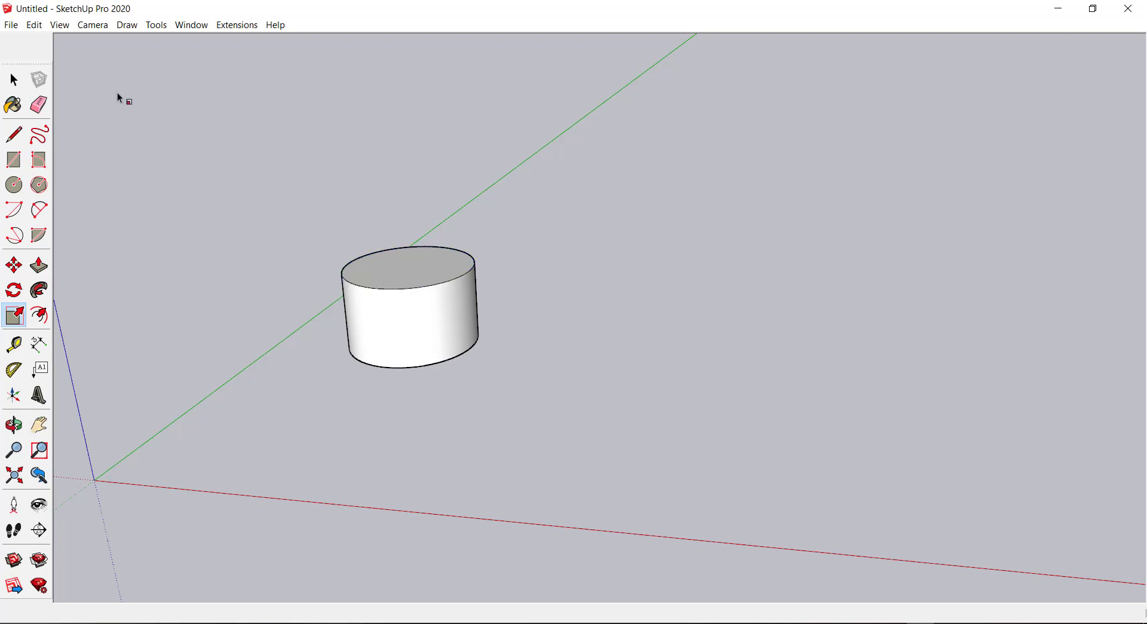
Window-select the whole cylinder and bring up the Scale tool's grips around it.
{"action": "left_click", "coordinate": [15, 80]}
{"action": "left_click_drag", "start_coordinate": [249, 182], "coordinate": [562, 408]}
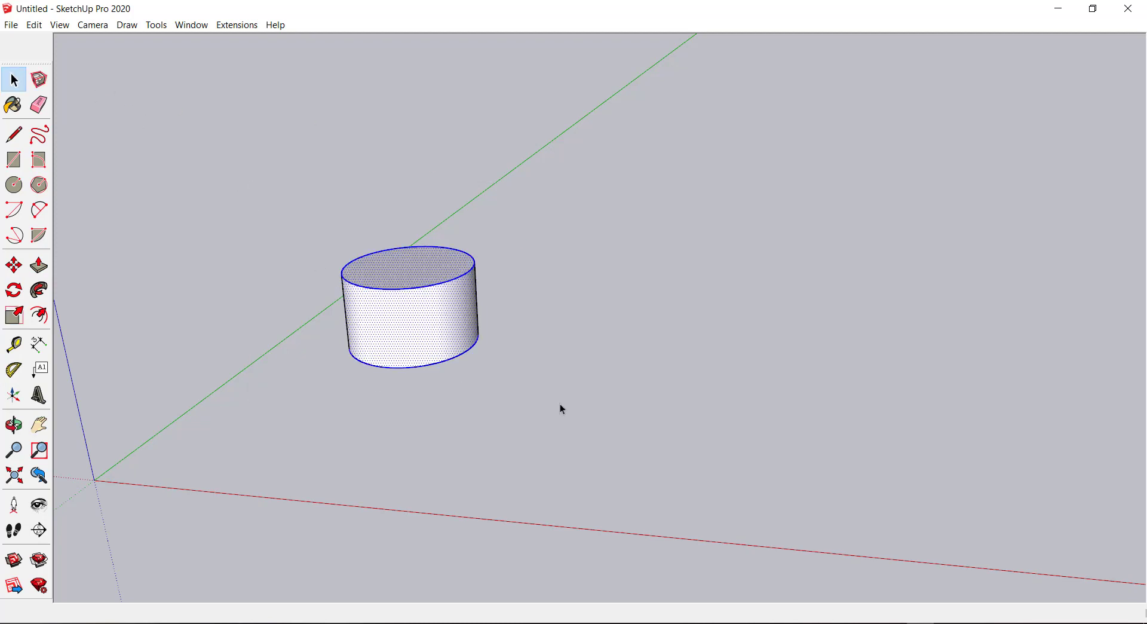
{"action": "left_click", "coordinate": [14, 315]}
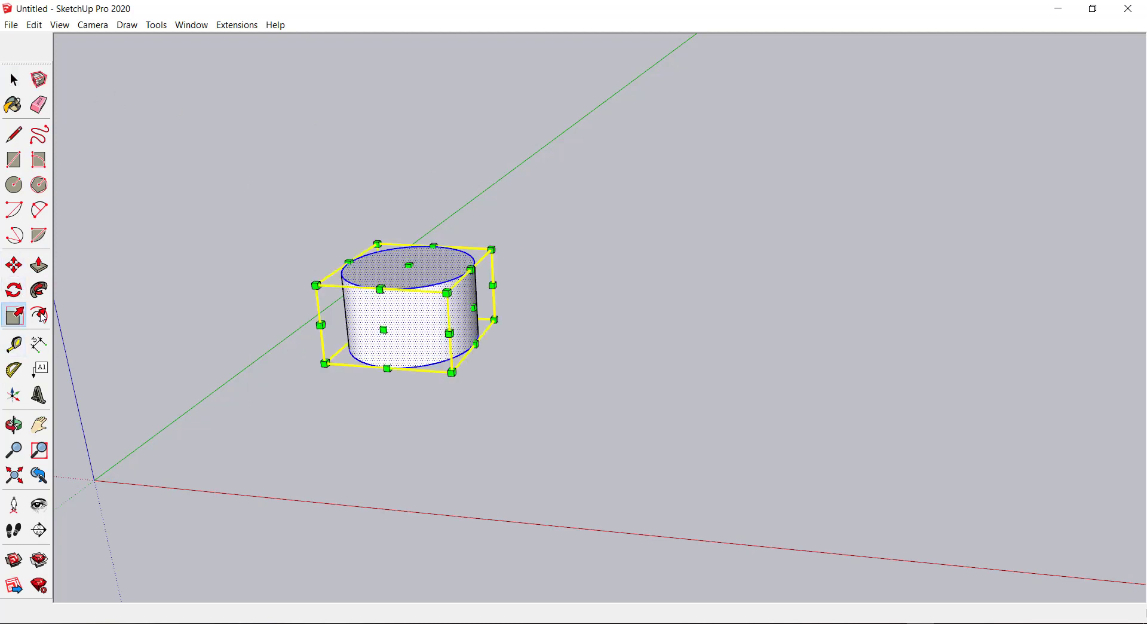
{"action": "scroll", "coordinate": [448, 366], "scroll_direction": "down", "scroll_amount": 3}
{"action": "scroll", "coordinate": [423, 292], "scroll_direction": "up", "scroll_amount": 2}
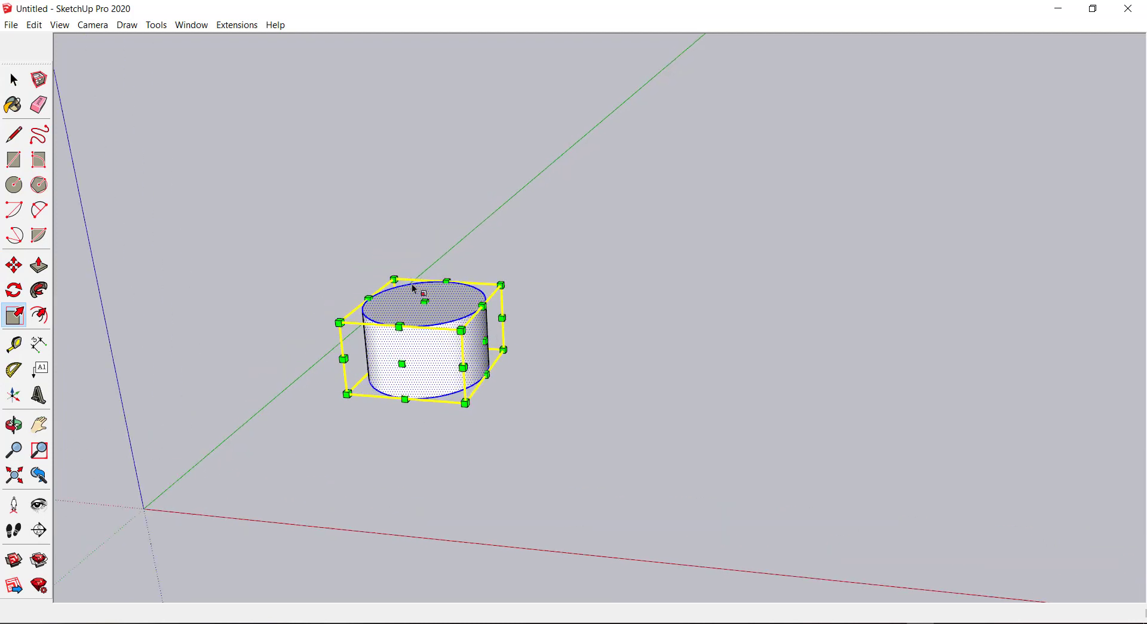
{"action": "scroll", "coordinate": [376, 253], "scroll_direction": "up", "scroll_amount": 2}
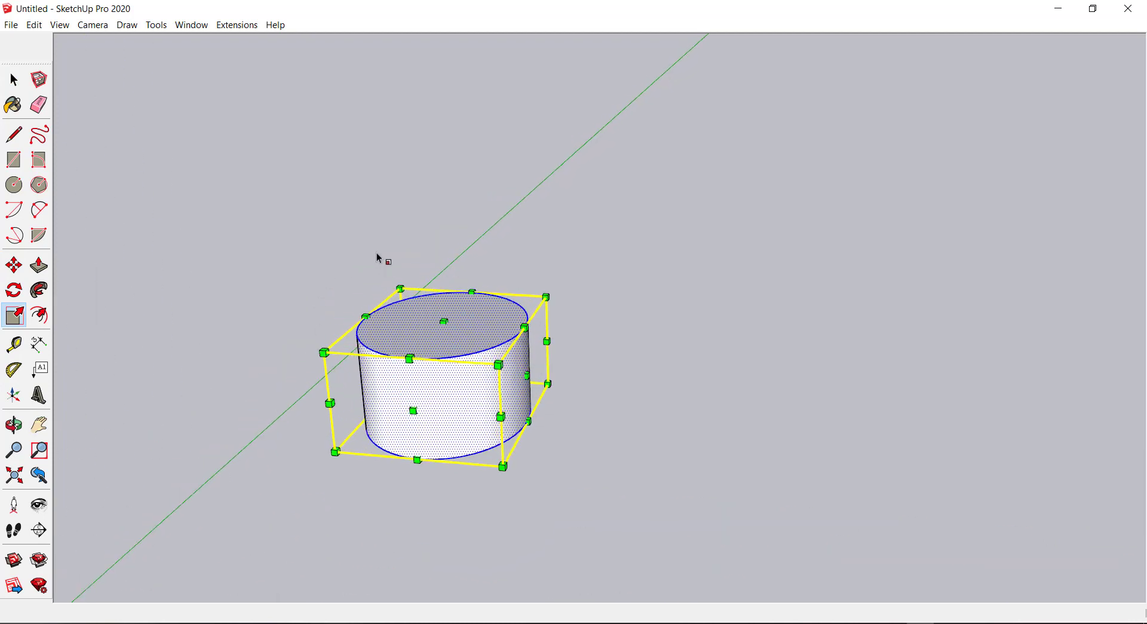
{"action": "middle_click_drag", "start_coordinate": [604, 430], "coordinate": [538, 392]}
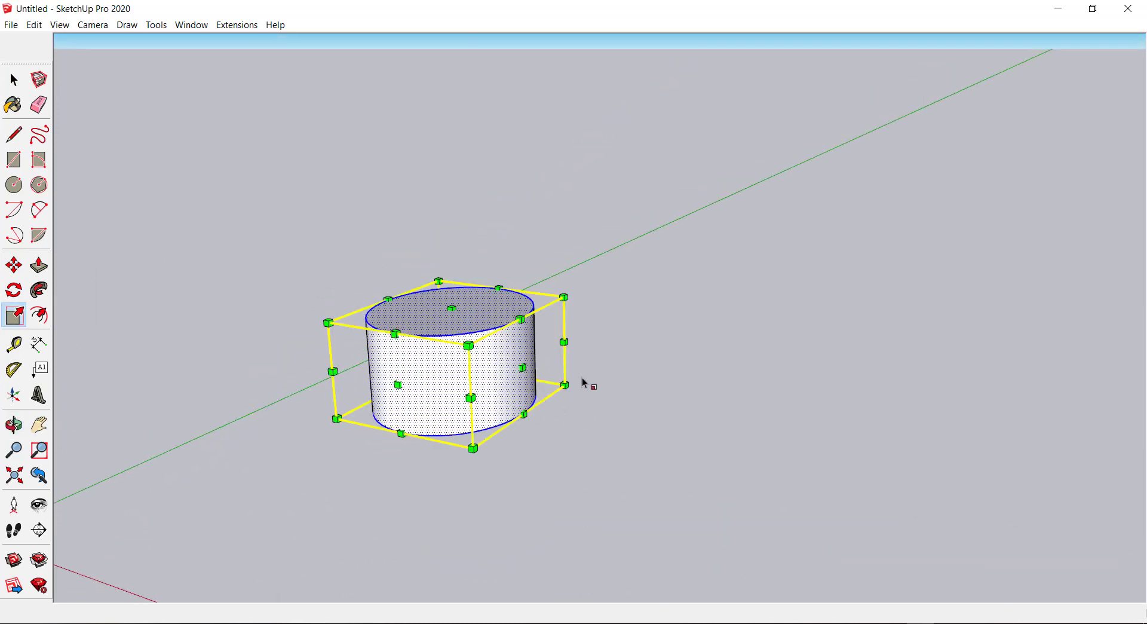
{"action": "scroll", "coordinate": [573, 387], "scroll_direction": "up", "scroll_amount": 2}
{"action": "scroll", "coordinate": [572, 387], "scroll_direction": "up", "scroll_amount": 1}
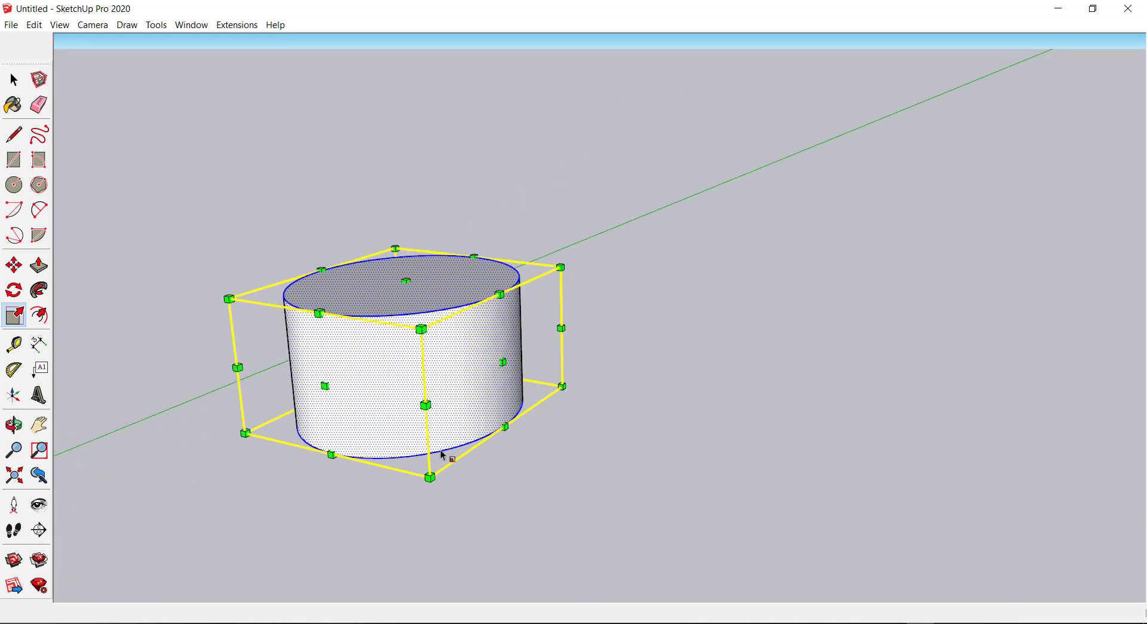
Widen the cylinder with a side grip, enlarge it with a corner grip, then reselect it.
{"action": "left_click_drag", "start_coordinate": [503, 362], "coordinate": [608, 379]}
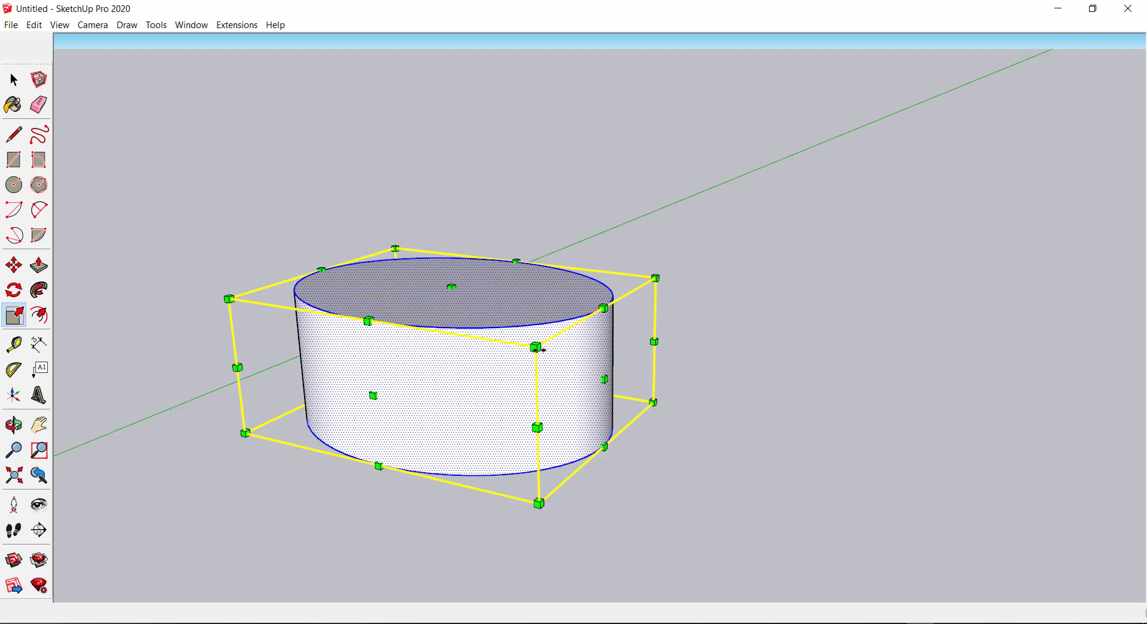
{"action": "left_click_drag", "start_coordinate": [536, 346], "coordinate": [591, 380]}
{"action": "scroll", "coordinate": [418, 408], "scroll_direction": "down", "scroll_amount": 2}
{"action": "middle_click_drag", "start_coordinate": [418, 408], "coordinate": [512, 500]}
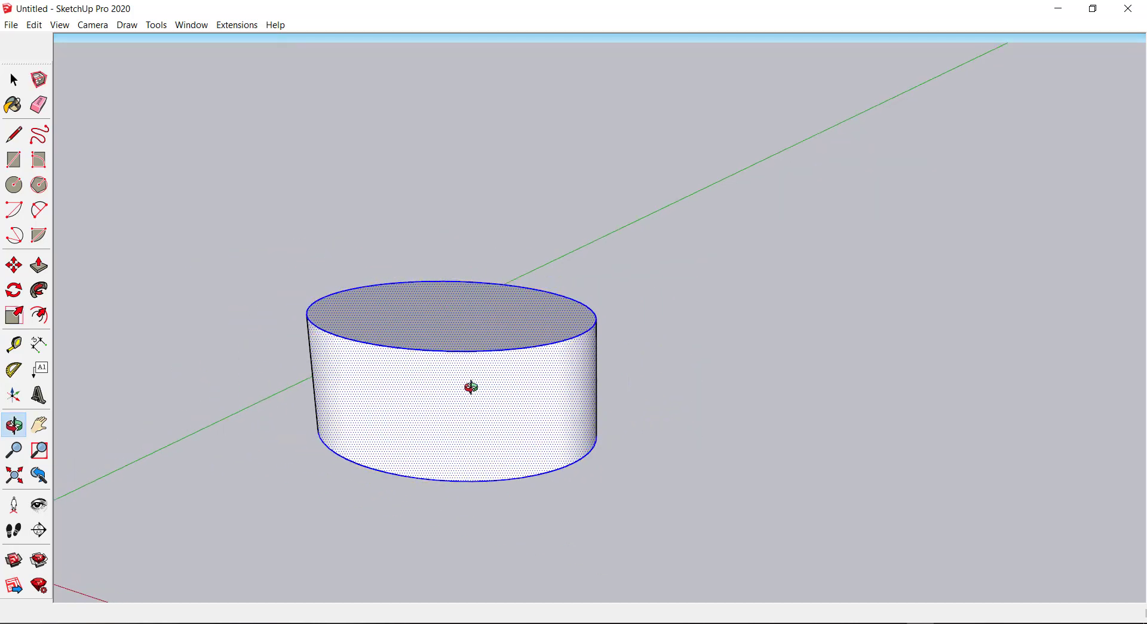
{"action": "scroll", "coordinate": [512, 448], "scroll_direction": "down", "scroll_amount": 3}
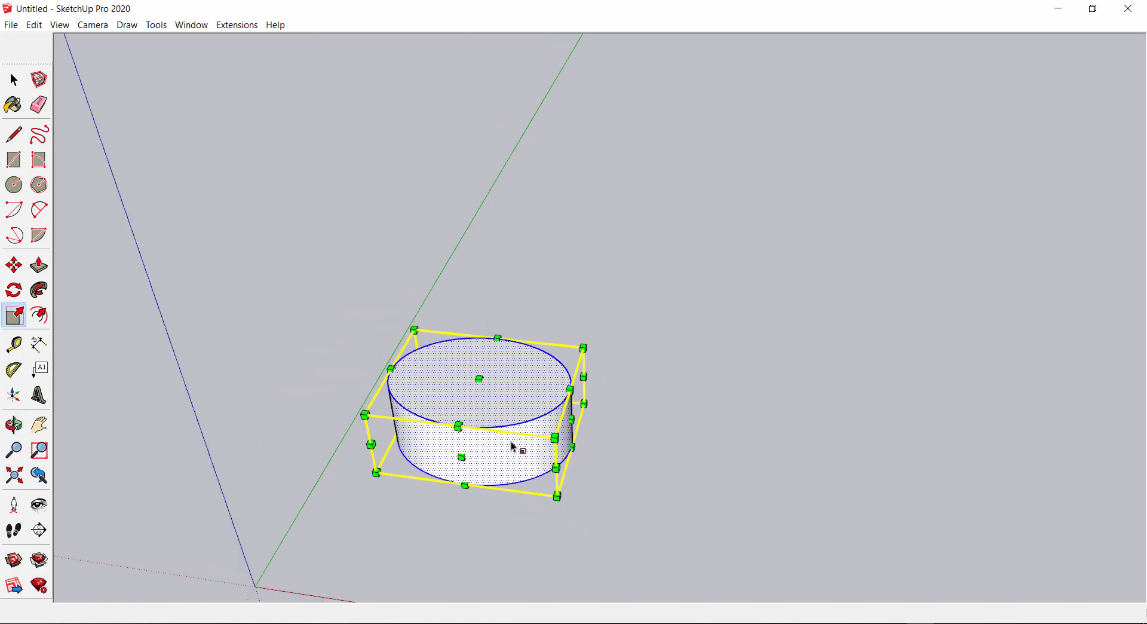
{"action": "left_click", "coordinate": [14, 79]}
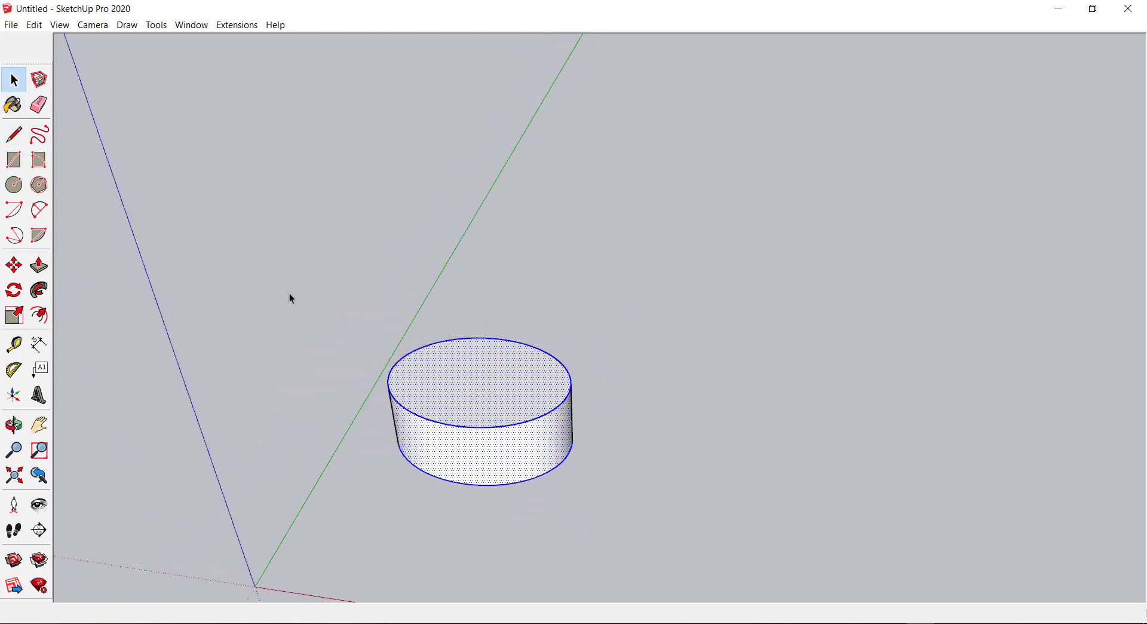
{"action": "left_click_drag", "start_coordinate": [291, 298], "coordinate": [639, 530]}
Delete the enlarged cylinder from the model.
{"action": "key", "text": "Delete"}
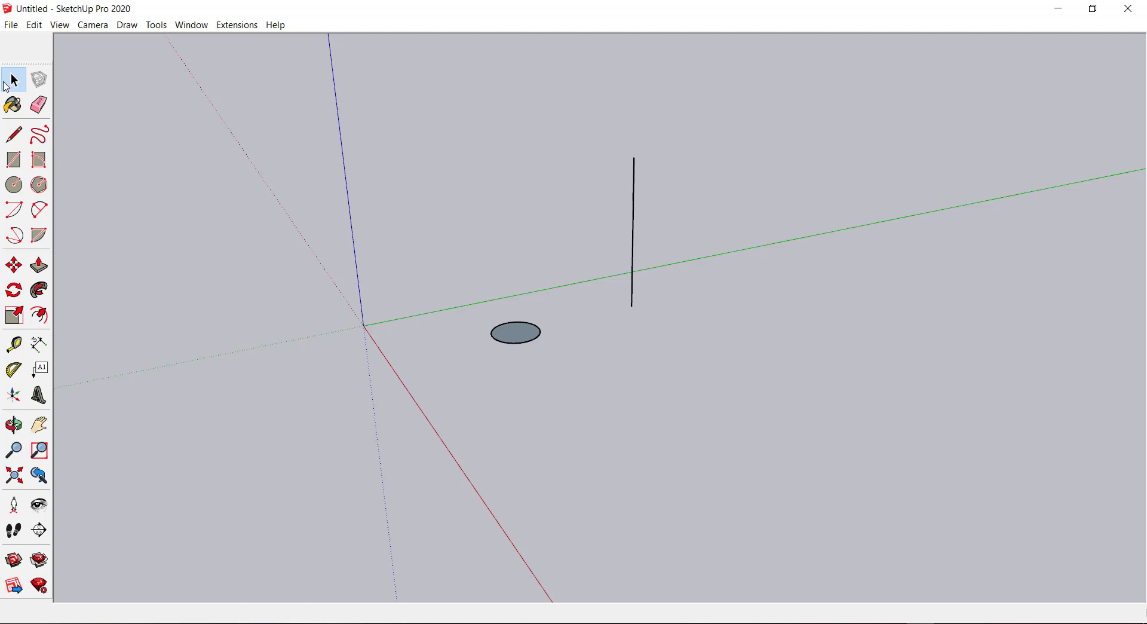
{"action": "scroll", "coordinate": [766, 167], "scroll_direction": "up", "scroll_amount": 2}
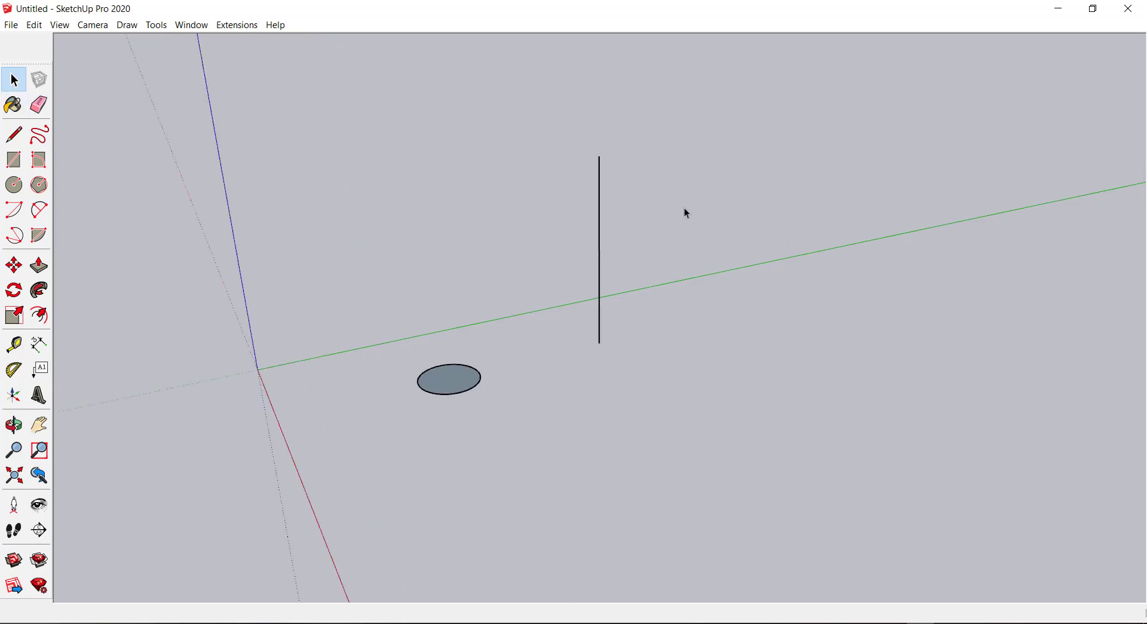
{"action": "scroll", "coordinate": [684, 206], "scroll_direction": "up", "scroll_amount": 2}
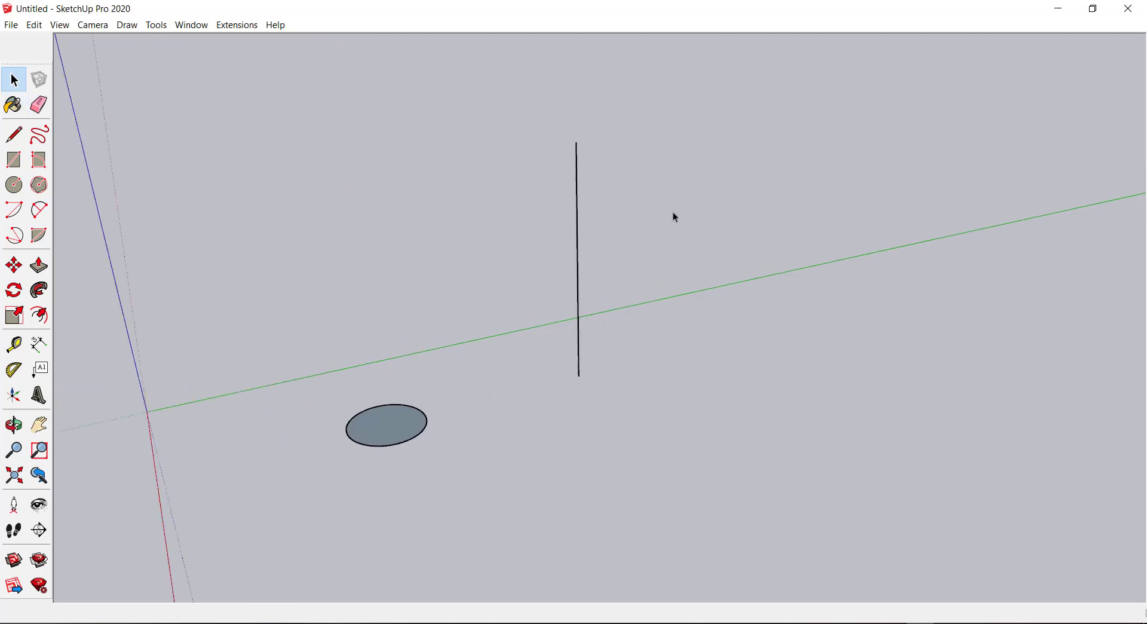
{"action": "left_click", "coordinate": [47, 297]}
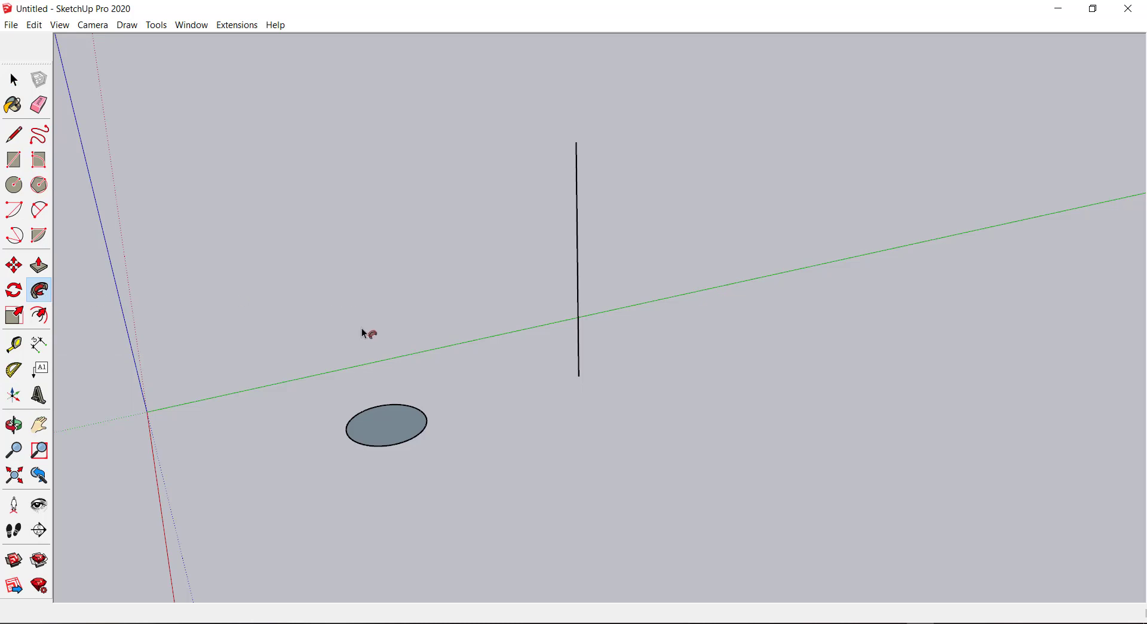
{"action": "scroll", "coordinate": [407, 464], "scroll_direction": "up", "scroll_amount": 2}
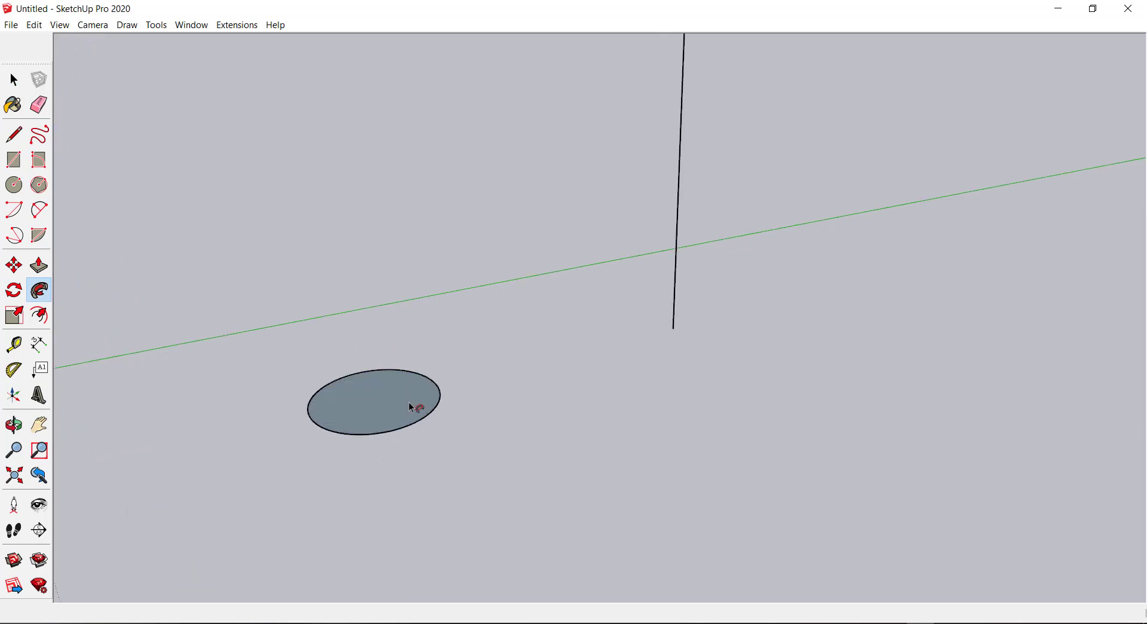
{"action": "left_click", "coordinate": [375, 398]}
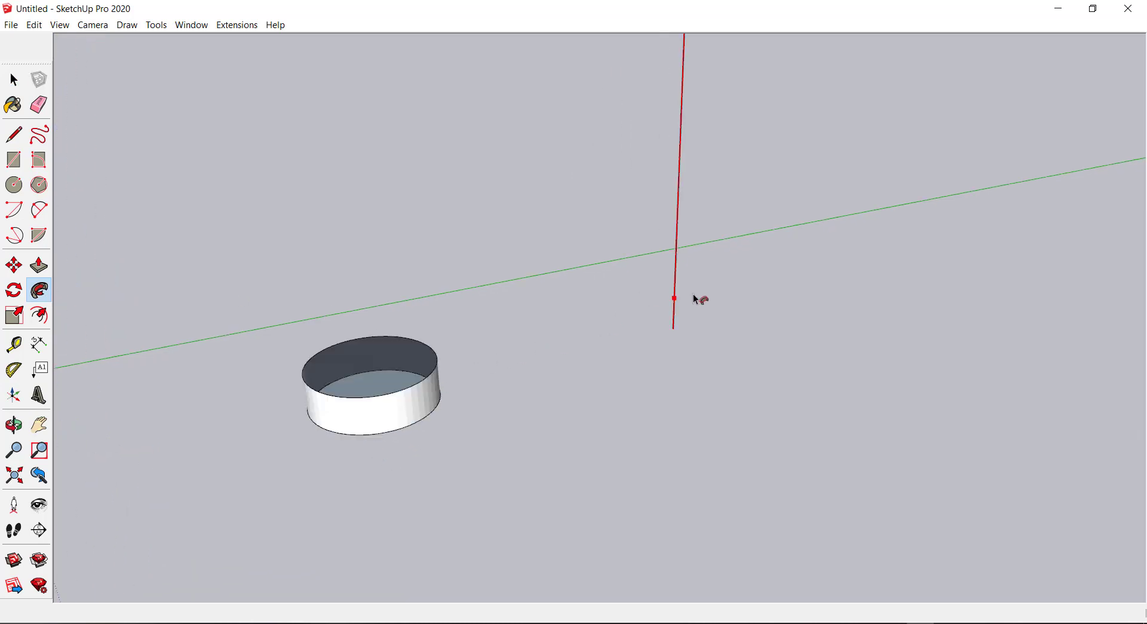
{"action": "scroll", "coordinate": [672, 319], "scroll_direction": "down", "scroll_amount": 1}
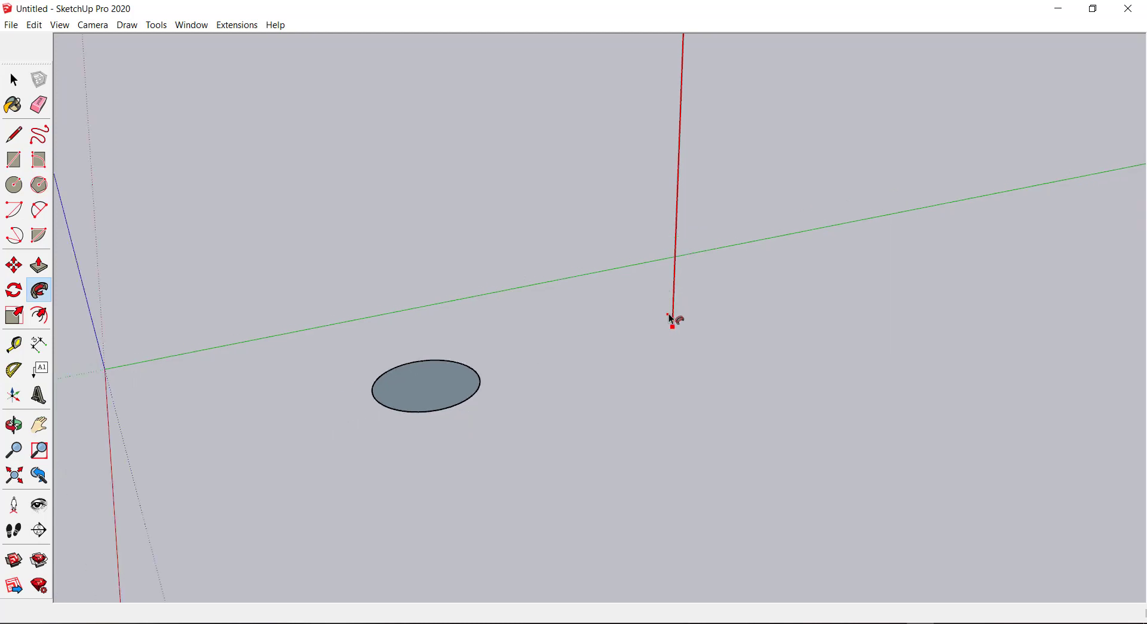
{"action": "scroll", "coordinate": [673, 293], "scroll_direction": "down", "scroll_amount": 1}
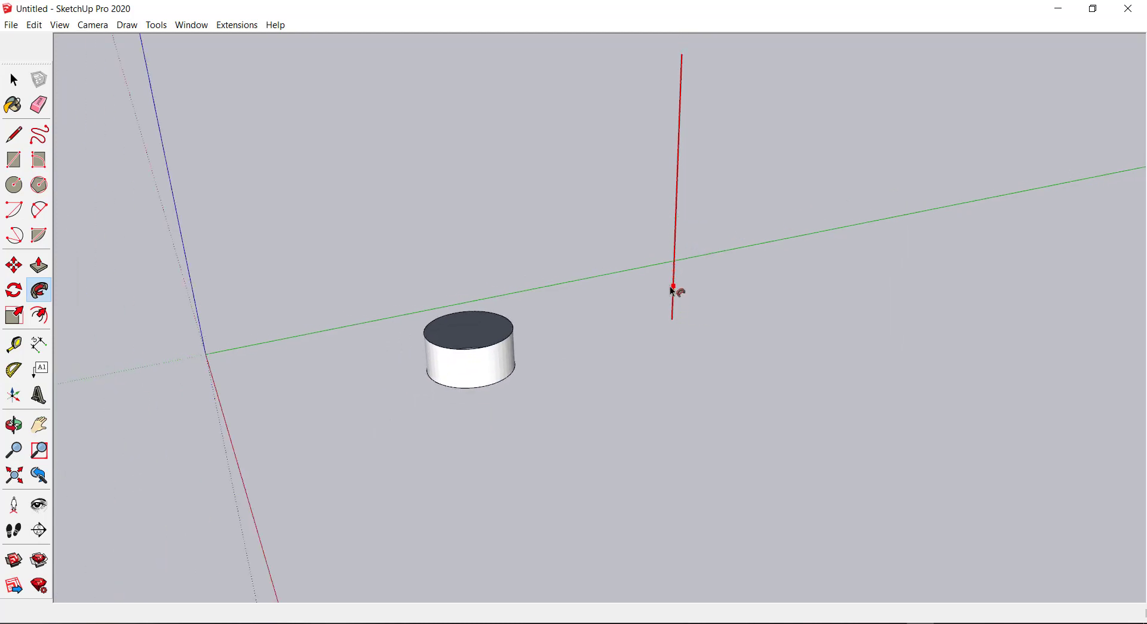
{"action": "scroll", "coordinate": [673, 291], "scroll_direction": "down", "scroll_amount": 1}
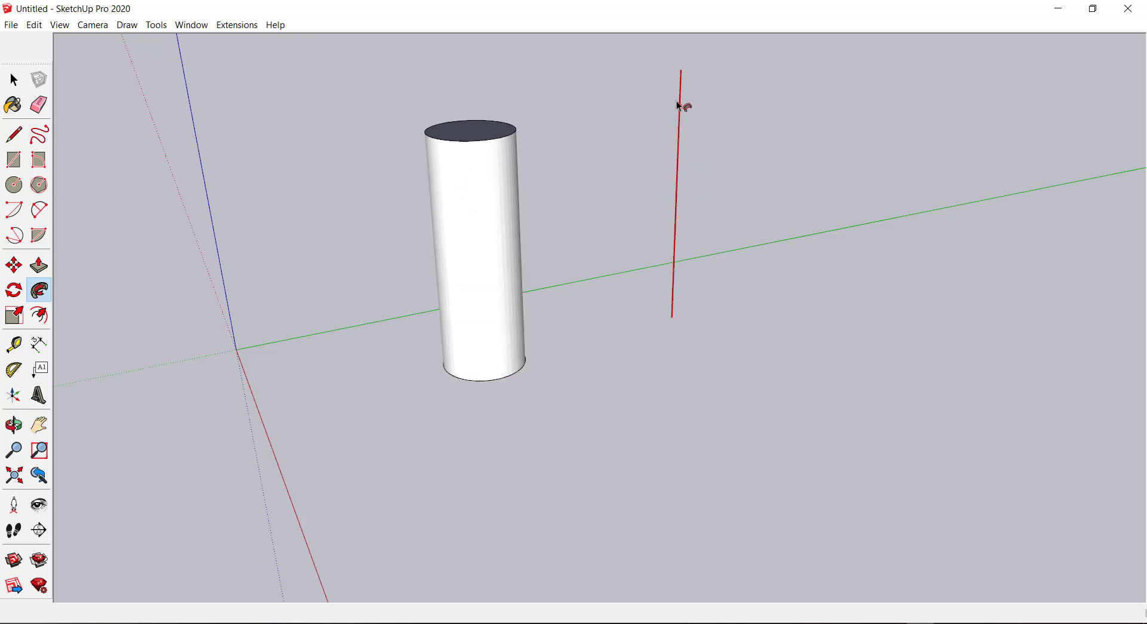
{"action": "key", "text": "Escape"}
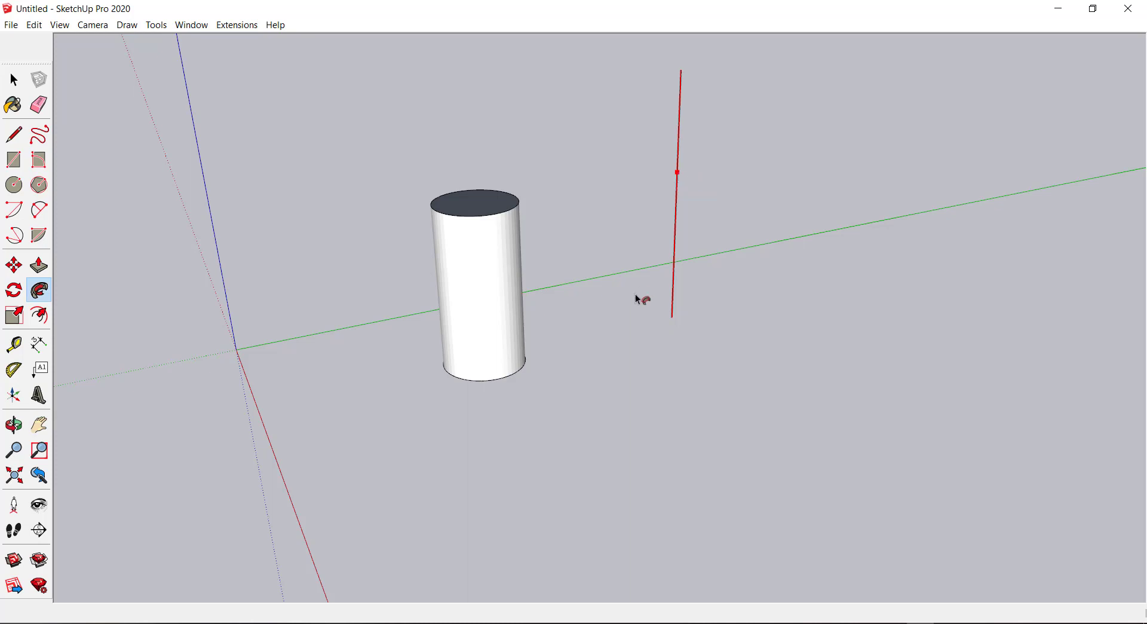
{"action": "key", "text": "Escape"}
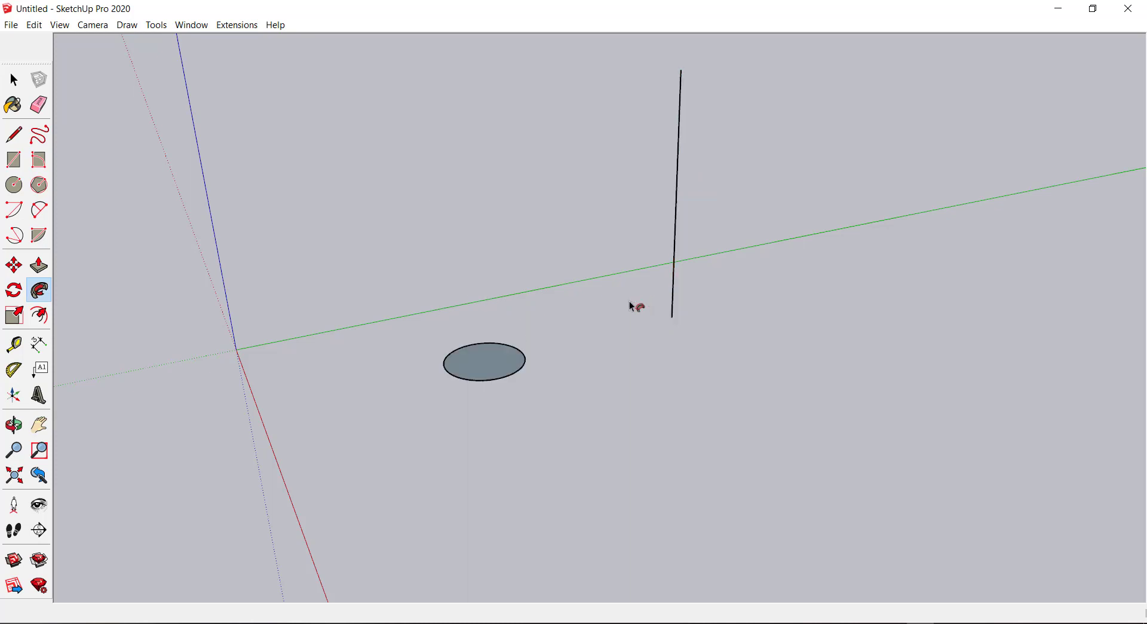
{"action": "scroll", "coordinate": [630, 314], "scroll_direction": "down", "scroll_amount": 2}
Window-select the ellipse and the vertical line and delete both, leaving only the axes.
{"action": "left_click", "coordinate": [14, 80]}
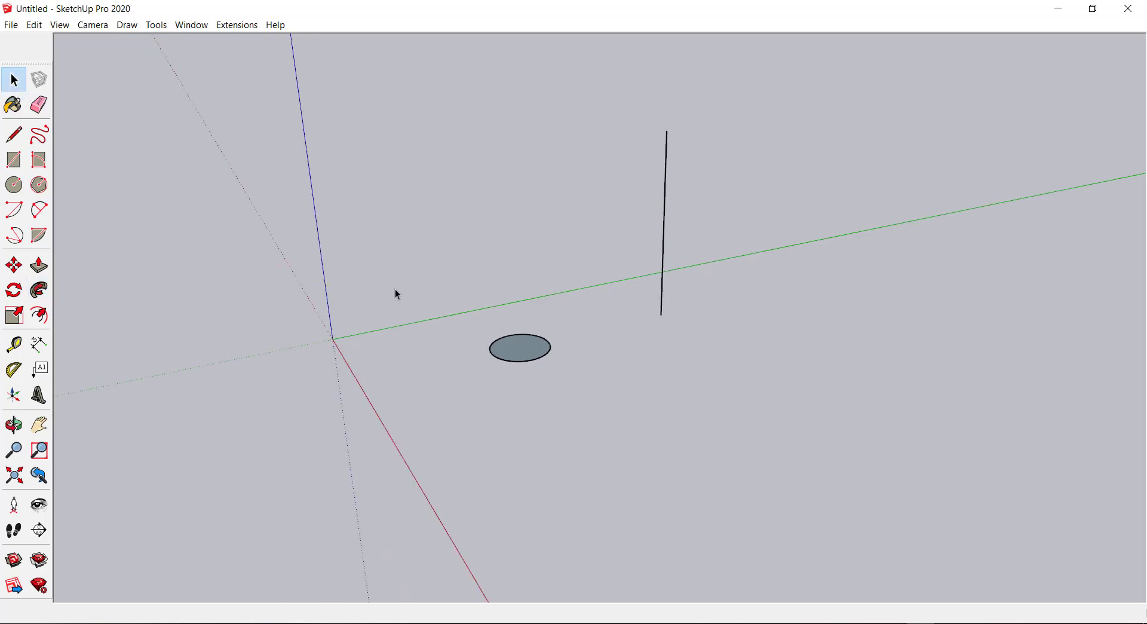
{"action": "left_click_drag", "start_coordinate": [392, 120], "coordinate": [832, 397]}
{"action": "key", "text": "Delete"}
{"action": "middle_click_drag", "start_coordinate": [833, 402], "coordinate": [832, 254]}
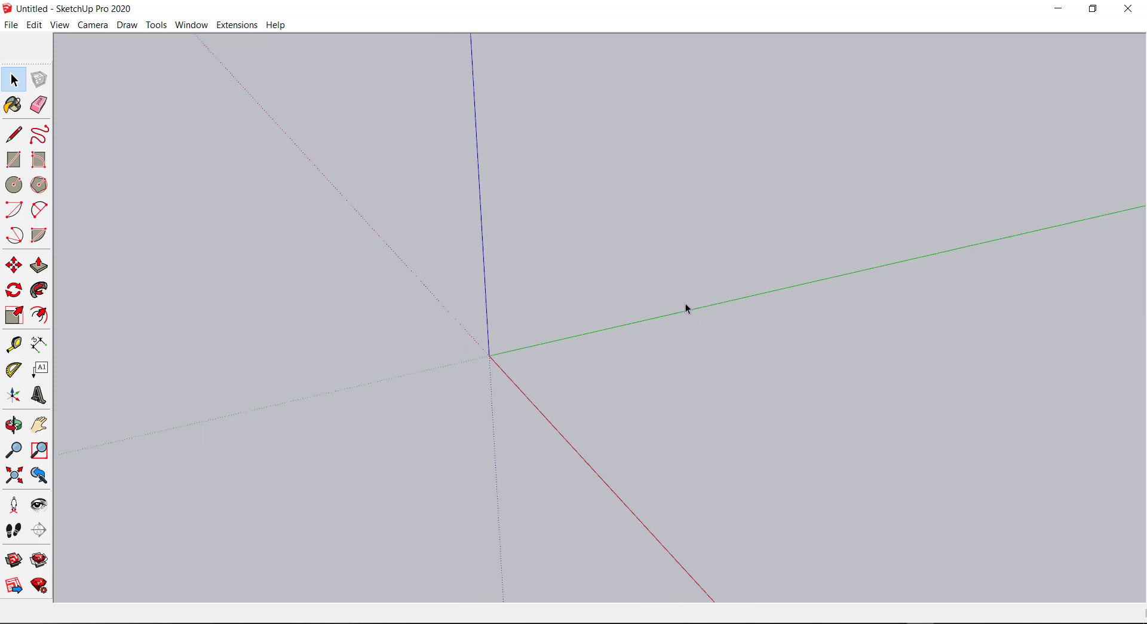